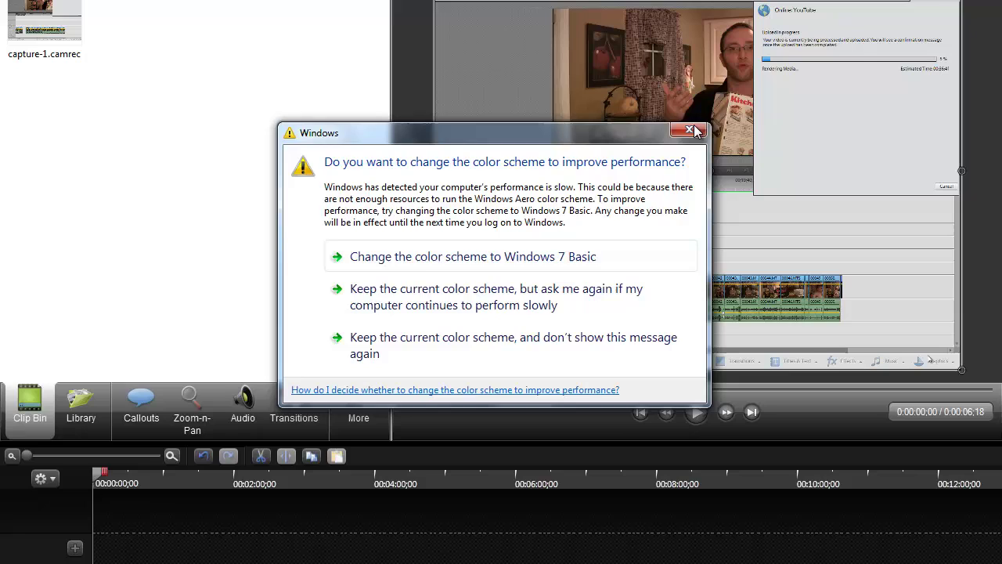
# Step: Dismiss the colour-scheme prompt and scroll the Library down to the Callout and Calling Lights theme entries
pyautogui.click(694, 128)
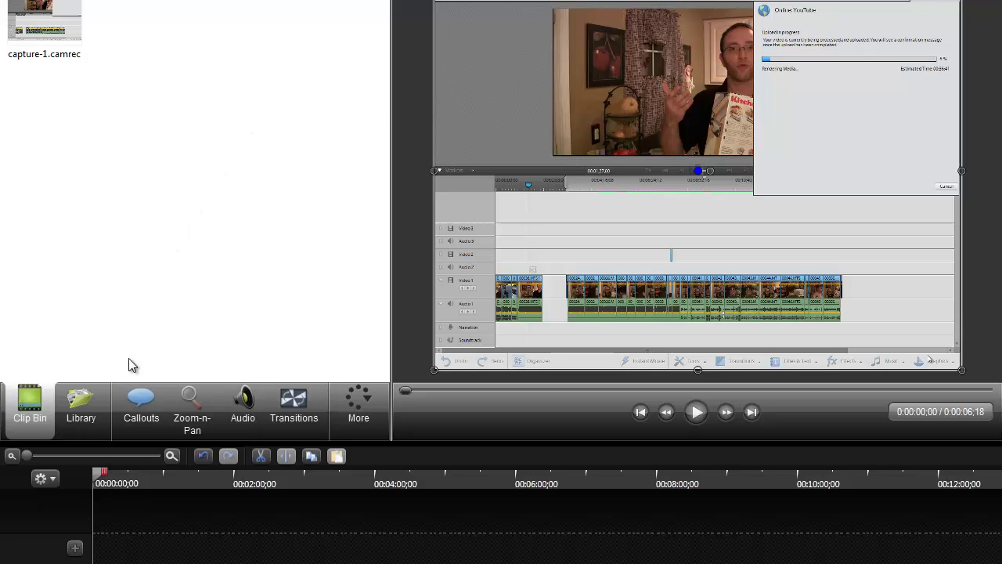
pyautogui.click(91, 415)
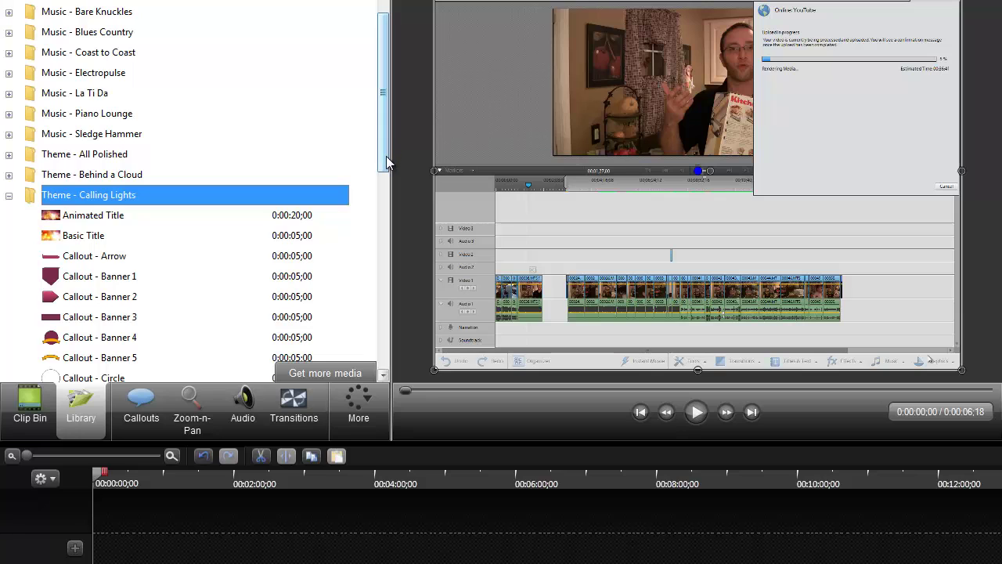
pyautogui.moveTo(386, 162); pyautogui.dragTo(369, 340)
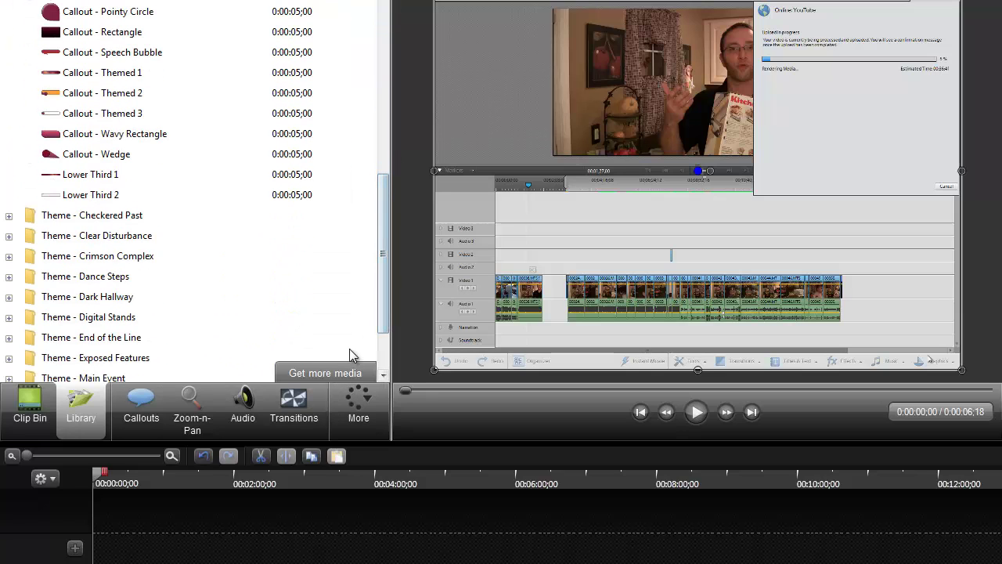
# Step: Add a Pointy Arrow callout, try it at a couple of canvas positions, then delete it
pyautogui.click(142, 400)
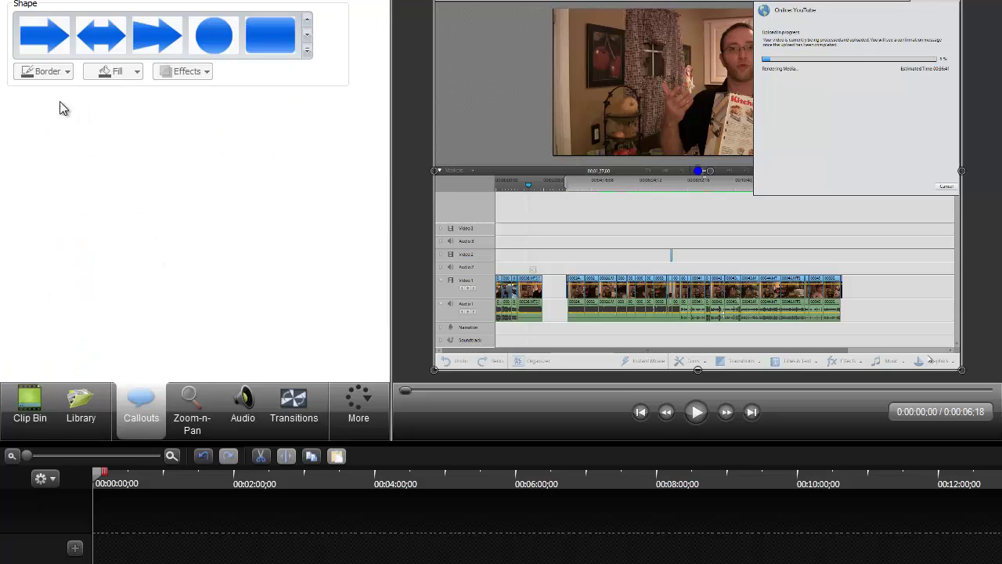
pyautogui.click(60, 37)
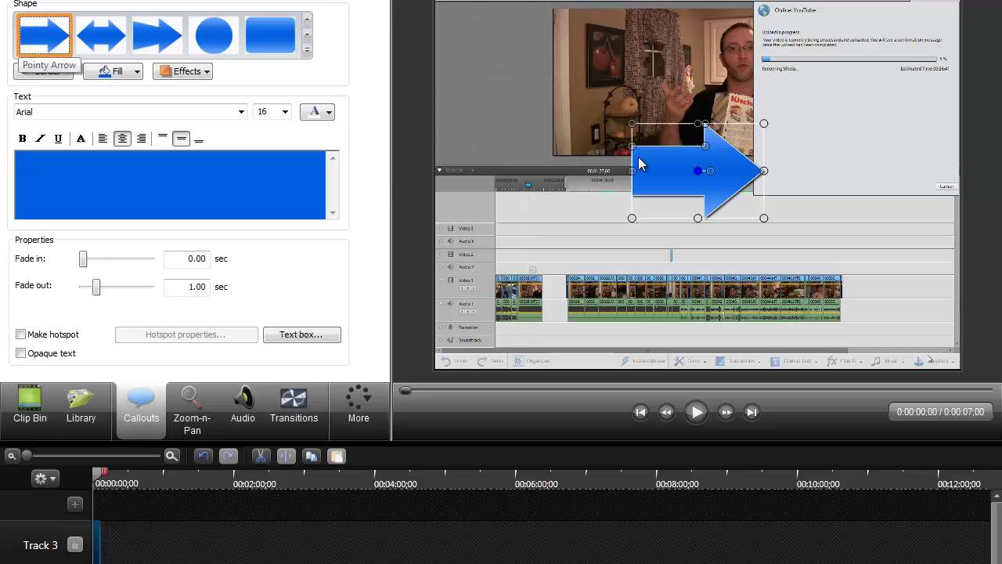
pyautogui.moveTo(657, 173); pyautogui.dragTo(500, 198)
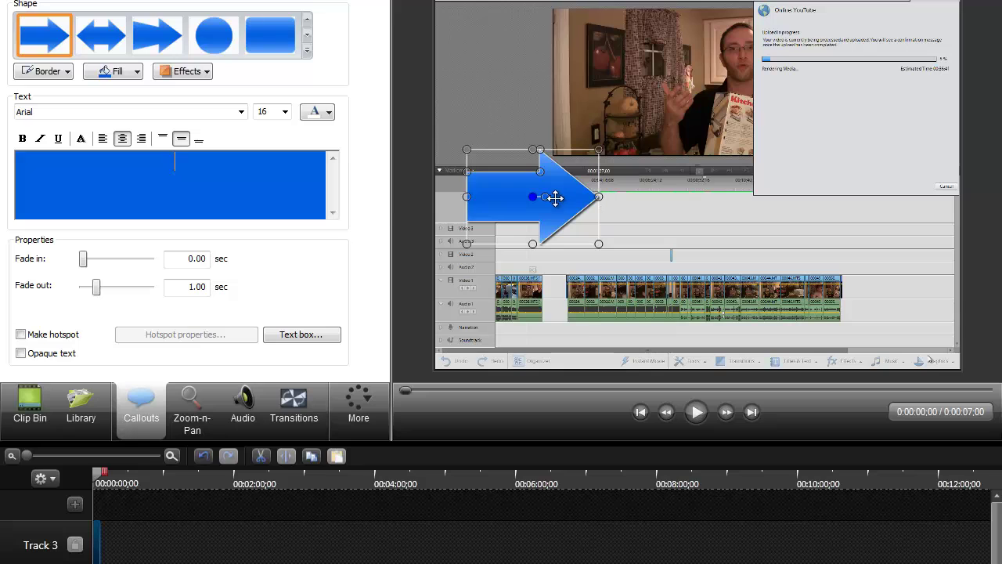
pyautogui.moveTo(549, 197); pyautogui.dragTo(697, 180)
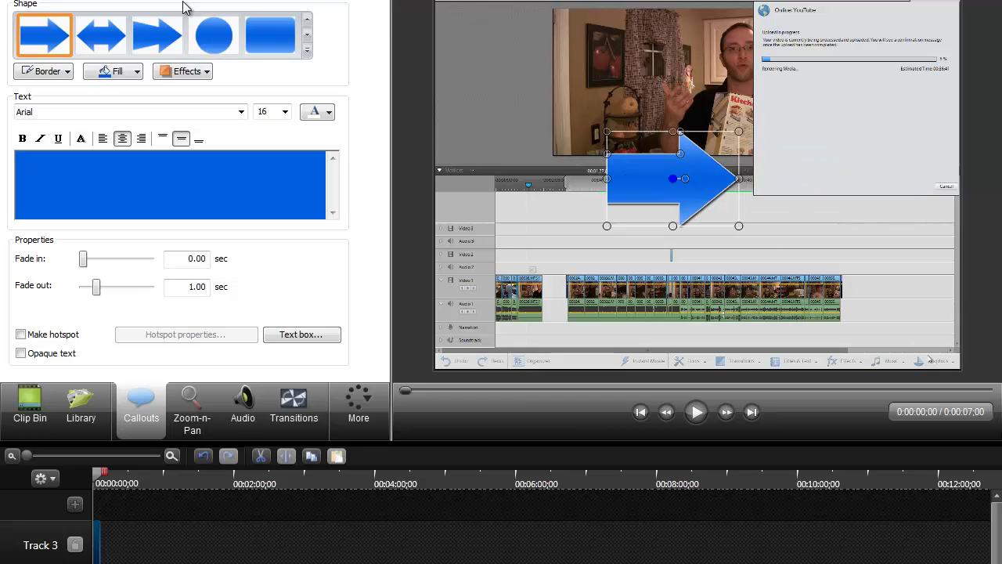
pyautogui.press('Delete')
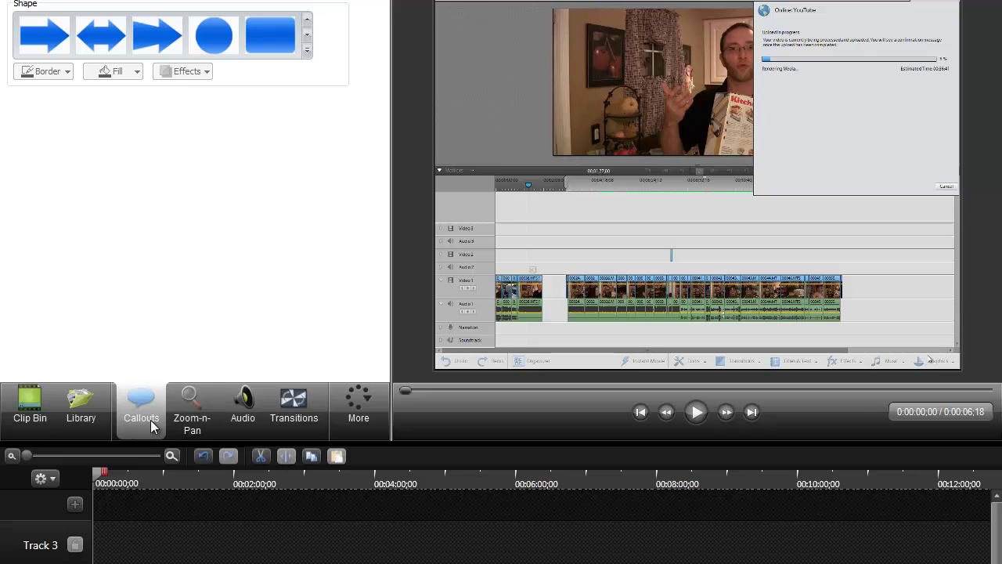
# Step: Zoom the timeline in four times to show 5-second ticks
pyautogui.click(171, 454)
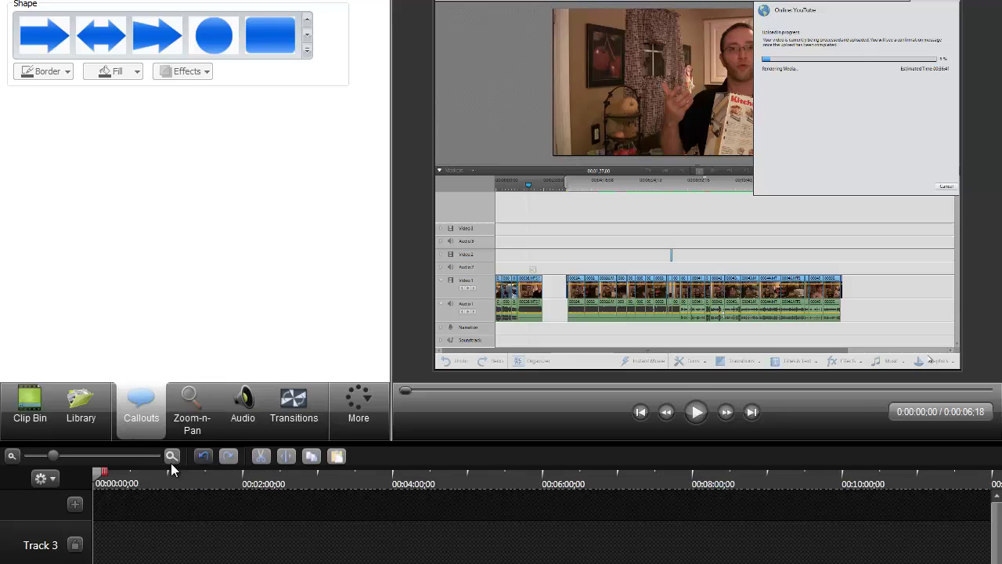
pyautogui.click(172, 455)
pyautogui.click(172, 455)
pyautogui.click(172, 456)
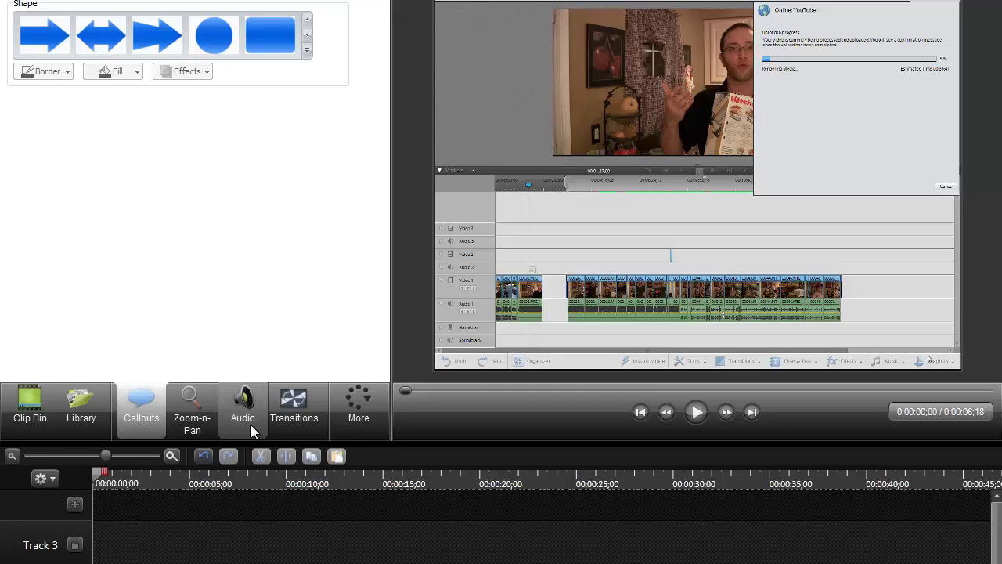
# Step: In Zoom-n-Pan, resize and place the zoom rectangle, with the playhead near one second
pyautogui.click(181, 416)
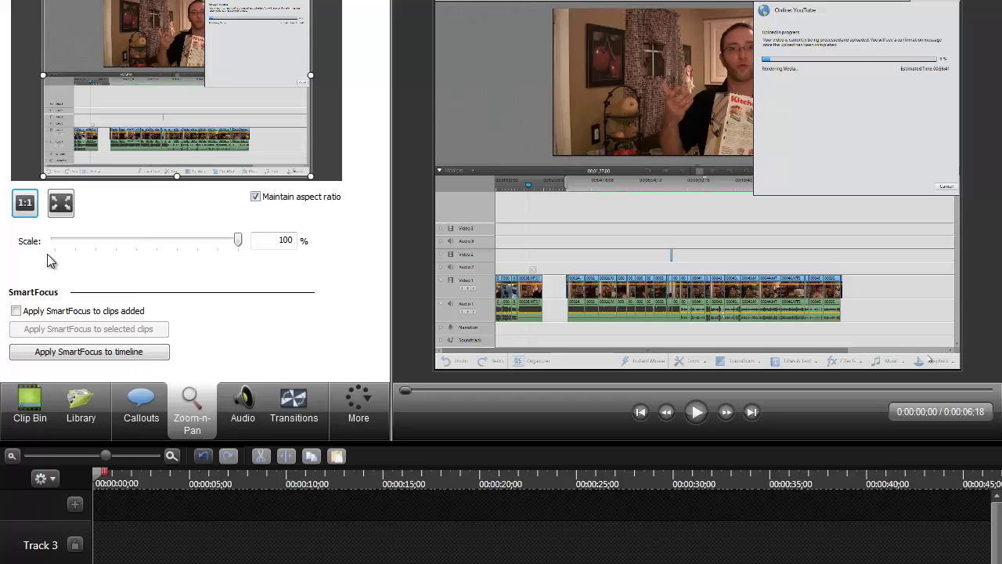
pyautogui.moveTo(232, 241); pyautogui.dragTo(201, 241)
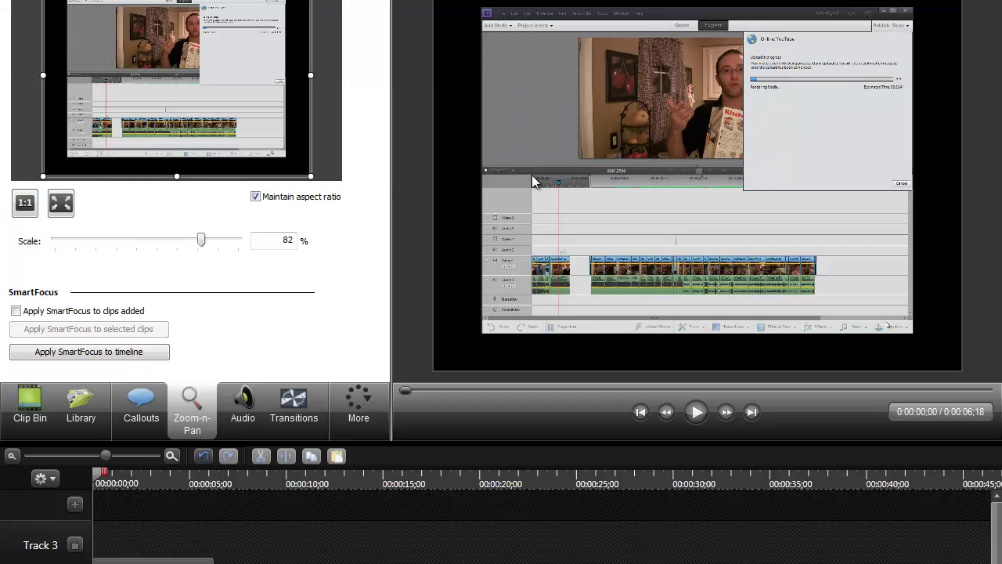
pyautogui.moveTo(621, 94); pyautogui.dragTo(645, 90)
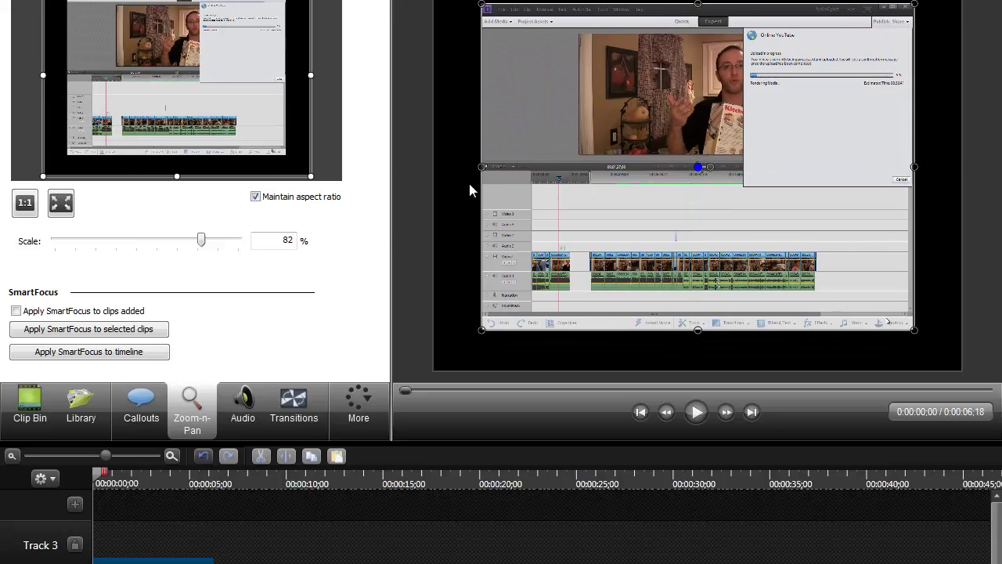
pyautogui.click(118, 484)
pyautogui.moveTo(118, 484); pyautogui.dragTo(116, 484)
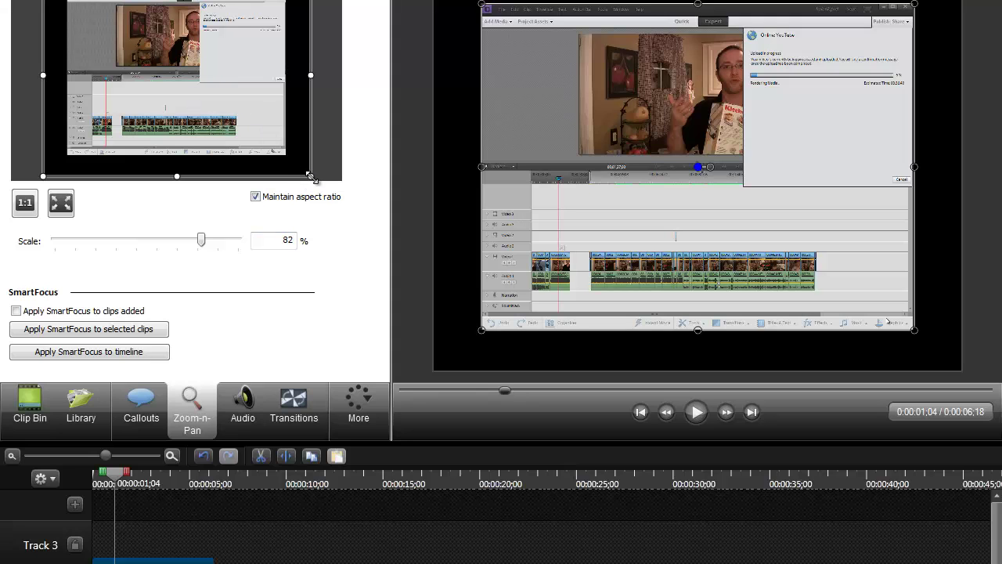
# Step: Tighten the zoom to 166% over the timeline area and scrub to preview the animation
pyautogui.moveTo(311, 177); pyautogui.dragTo(189, 85)
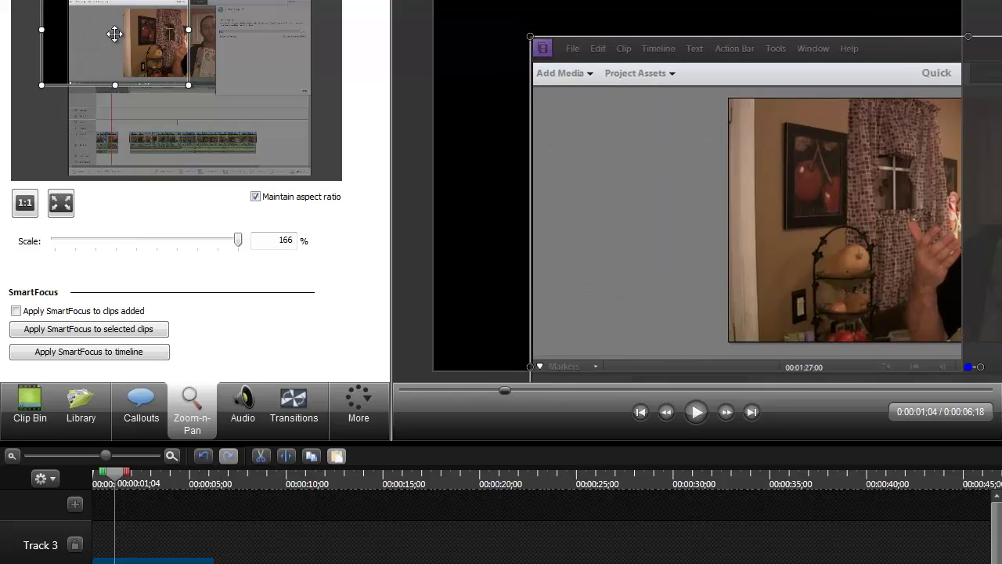
pyautogui.moveTo(114, 33); pyautogui.dragTo(141, 88)
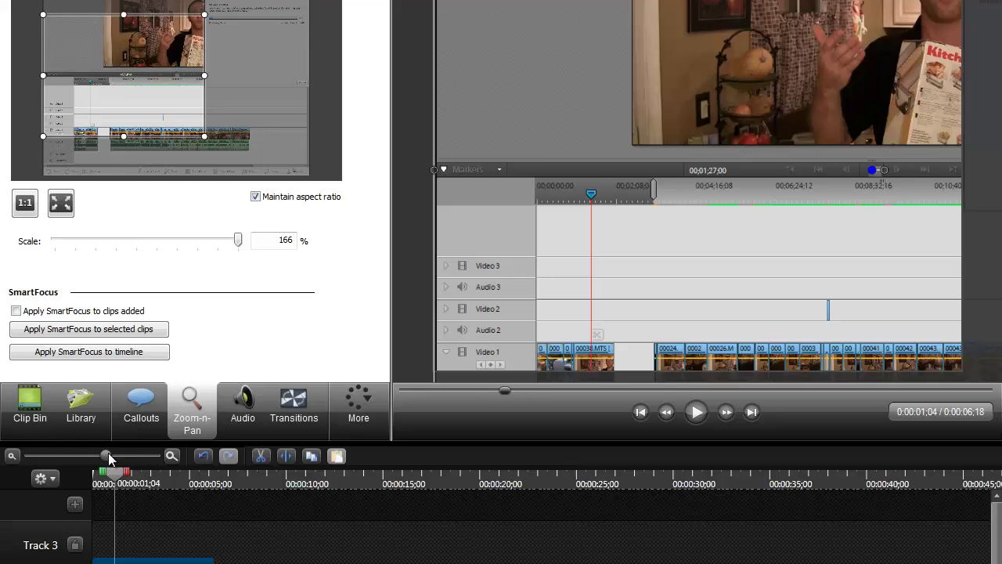
pyautogui.click(107, 479)
pyautogui.moveTo(107, 479); pyautogui.dragTo(100, 479)
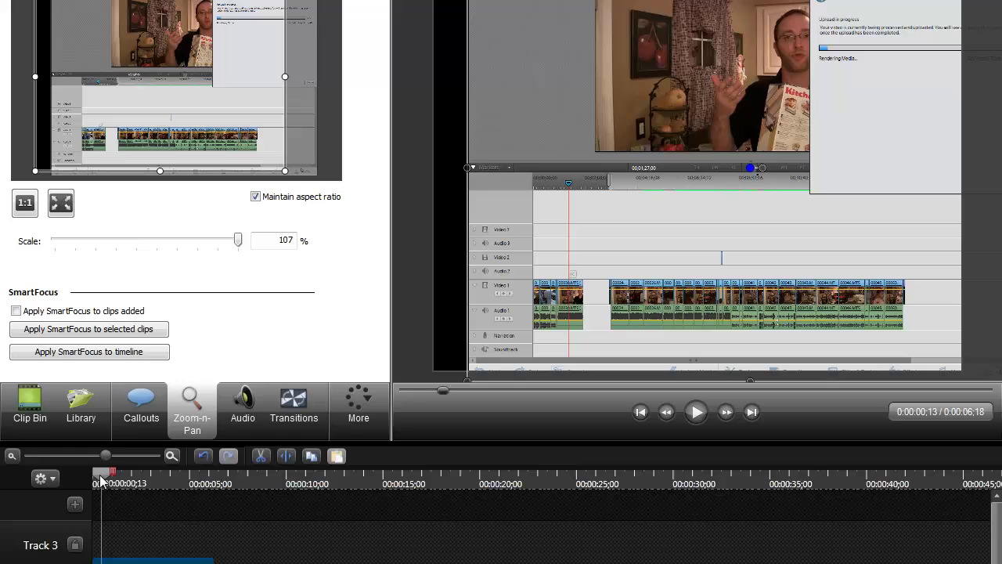
pyautogui.moveTo(99, 480); pyautogui.dragTo(121, 480)
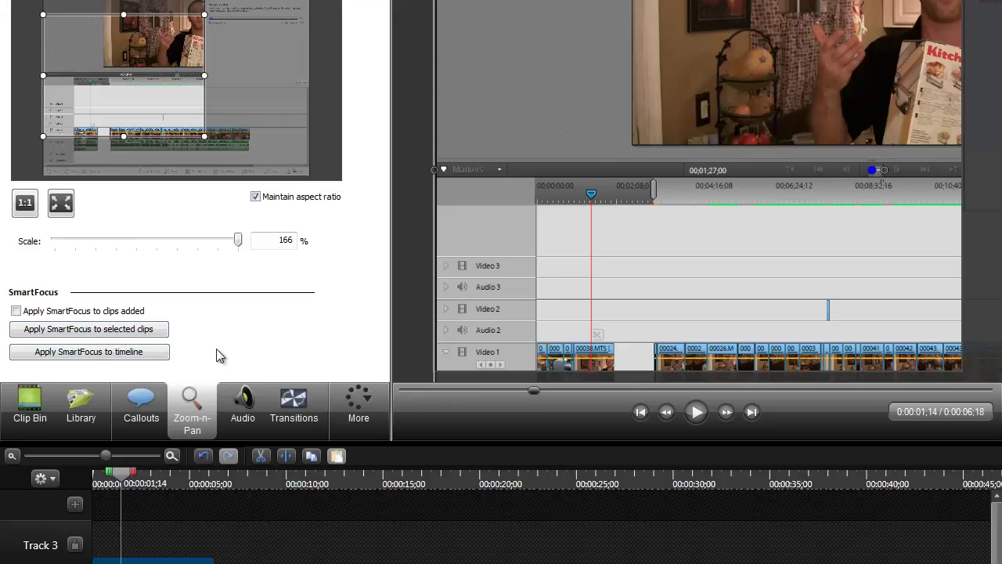
# Step: Tick 'Apply SmartFocus to clips added' and cancel applying SmartFocus to the selected clips
pyautogui.click(69, 310)
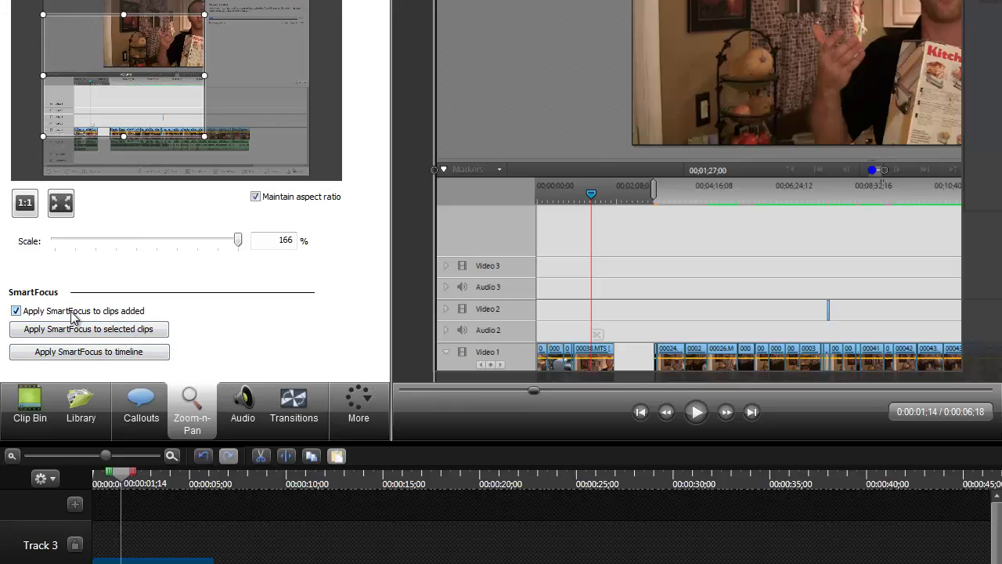
pyautogui.click(147, 335)
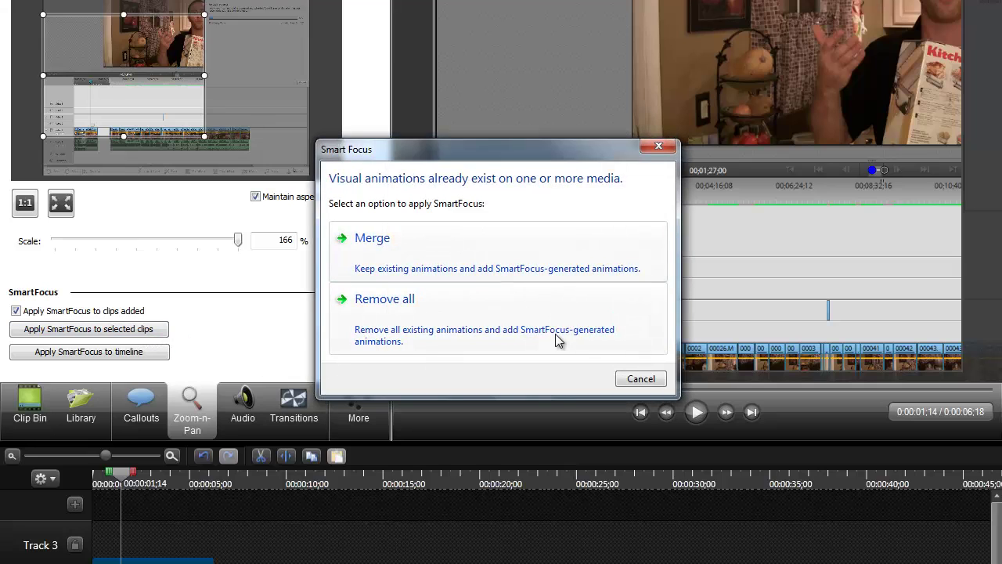
pyautogui.click(641, 378)
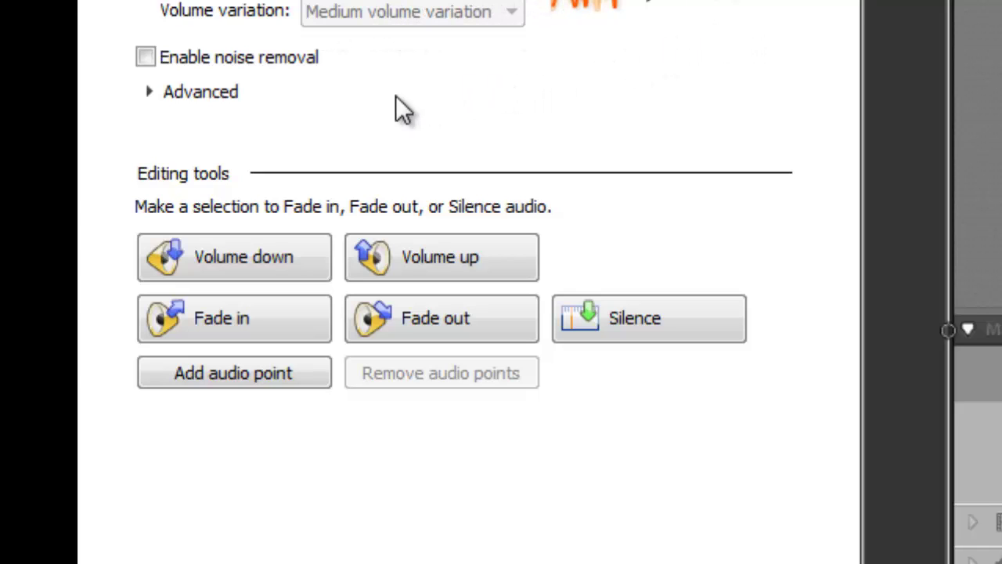
# Step: Expand the Advanced noise-removal options for sensitivity, noise training, clipping and clicks
pyautogui.click(156, 94)
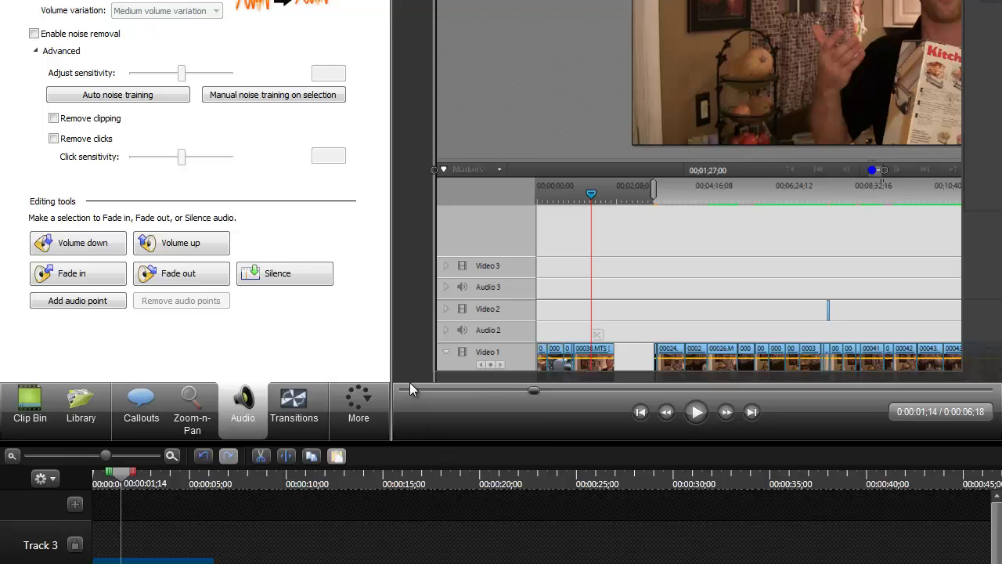
# Step: Browse the Transitions gallery, including Barn, Blinds, Fade and Glow
pyautogui.click(296, 403)
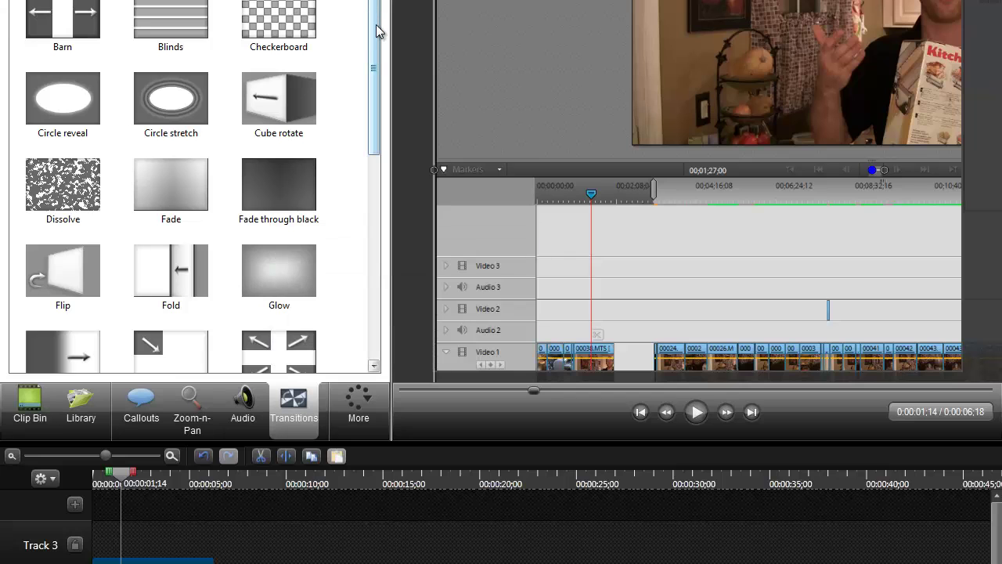
pyautogui.scroll(-1, 376, 30)
pyautogui.scroll(1, 376, 29)
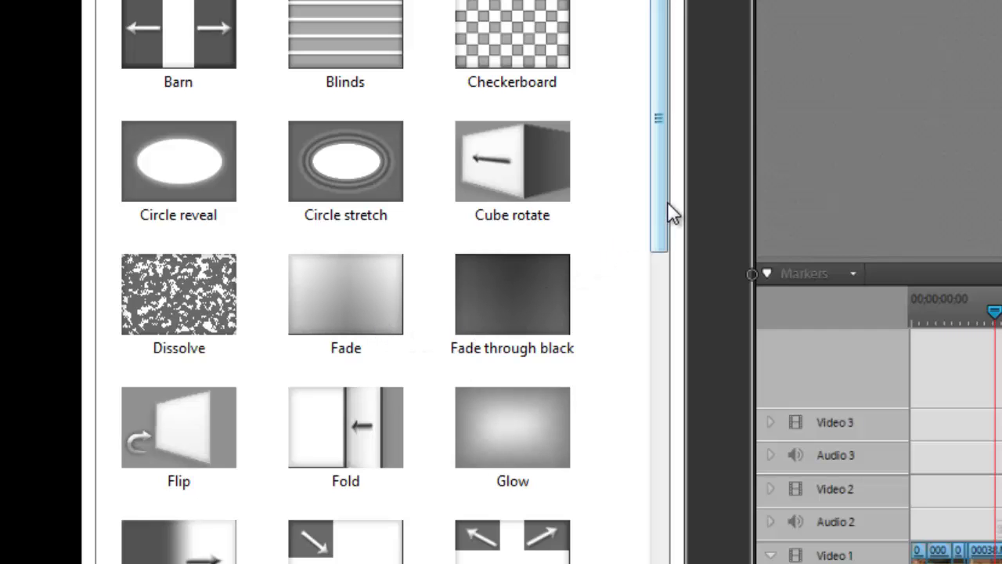
pyautogui.moveTo(665, 232); pyautogui.dragTo(662, 117)
# Step: In Cursor Effects, keep the highlight effect as Highlight and set right-clicks to Rings
pyautogui.click(638, 422)
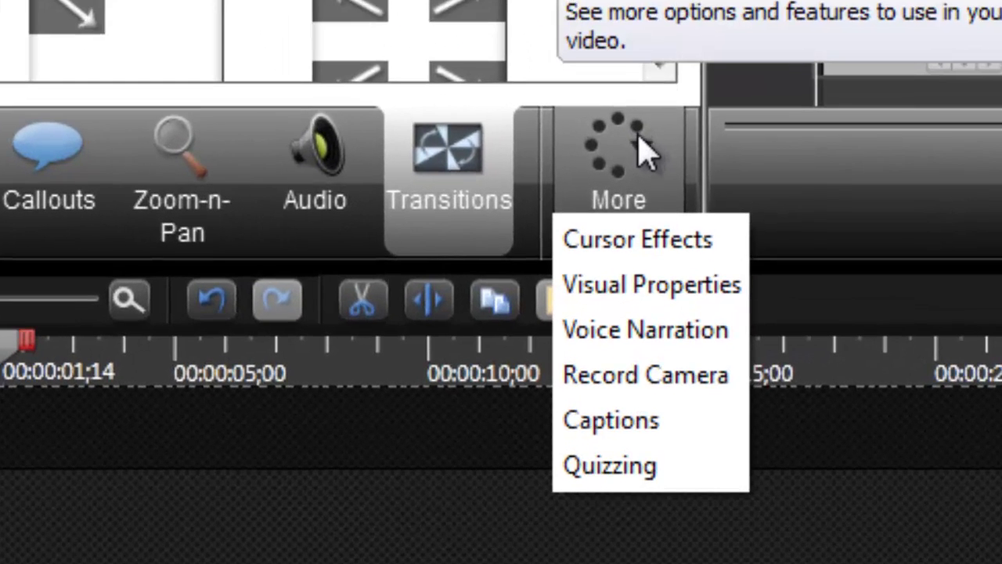
pyautogui.click(649, 235)
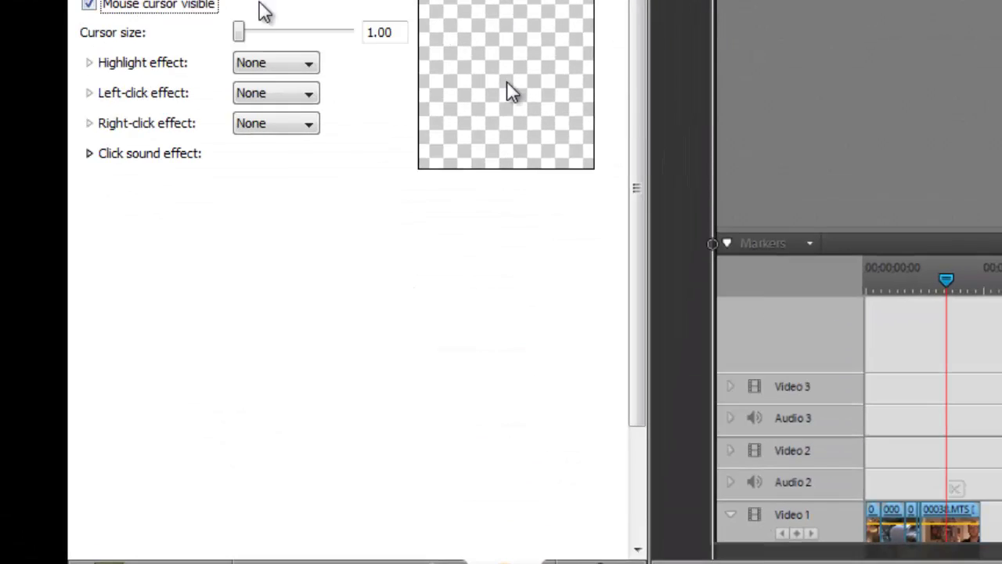
pyautogui.click(298, 62)
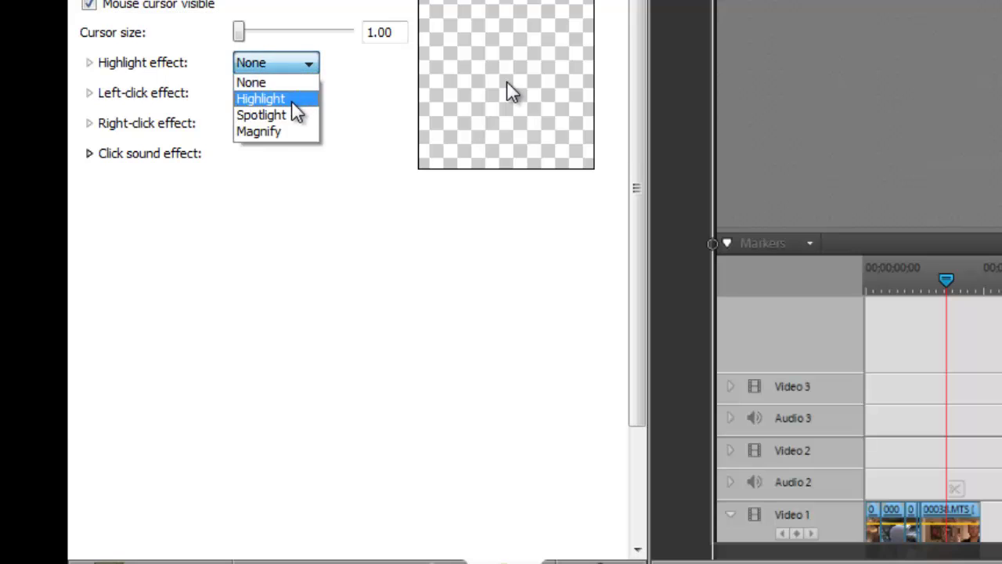
pyautogui.click(293, 99)
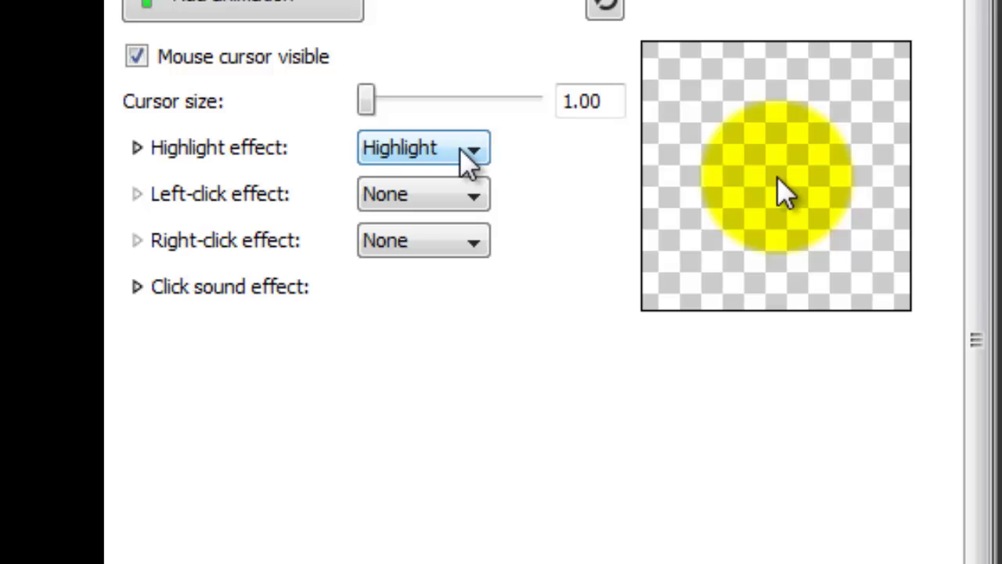
pyautogui.click(466, 150)
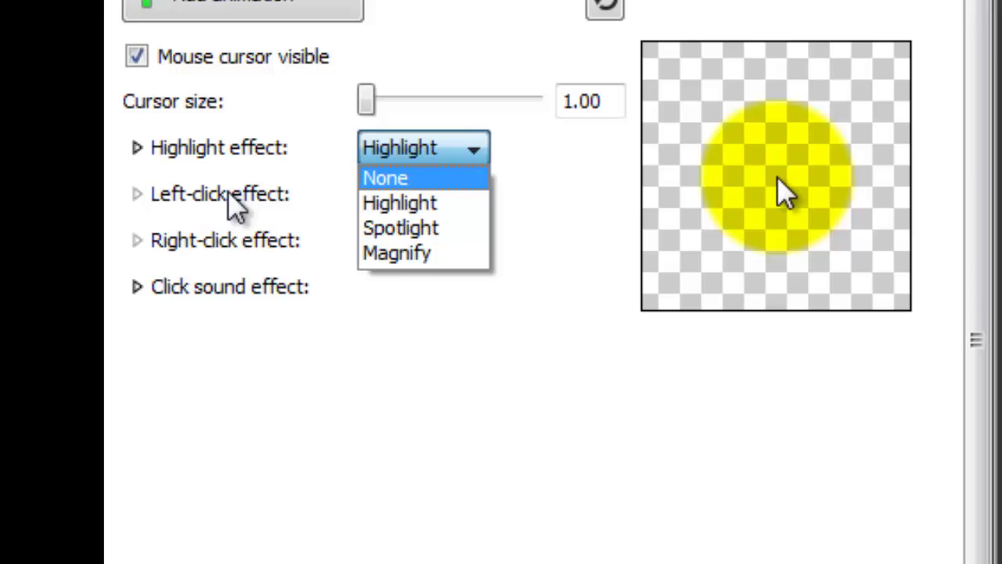
pyautogui.click(135, 254)
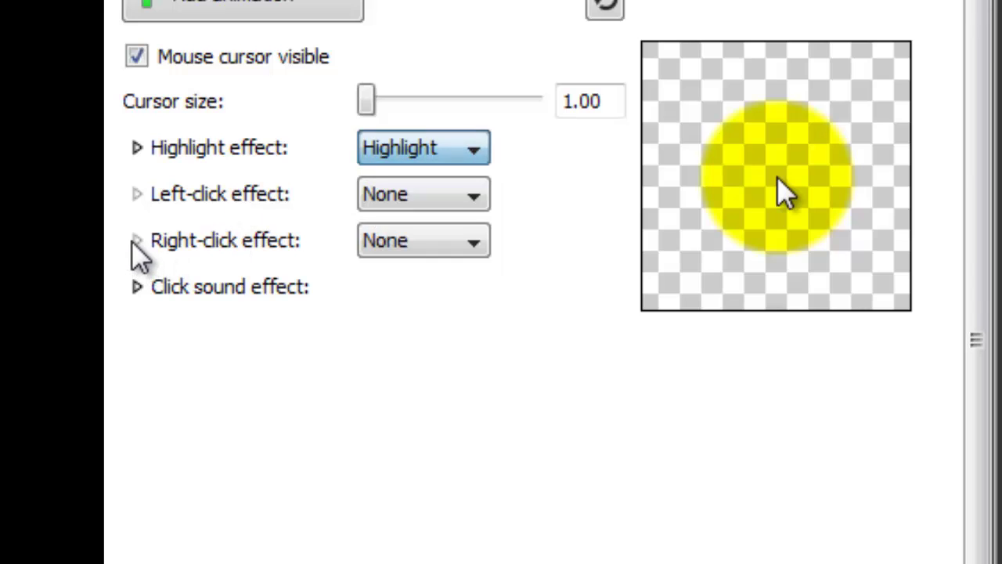
pyautogui.click(438, 246)
pyautogui.click(469, 298)
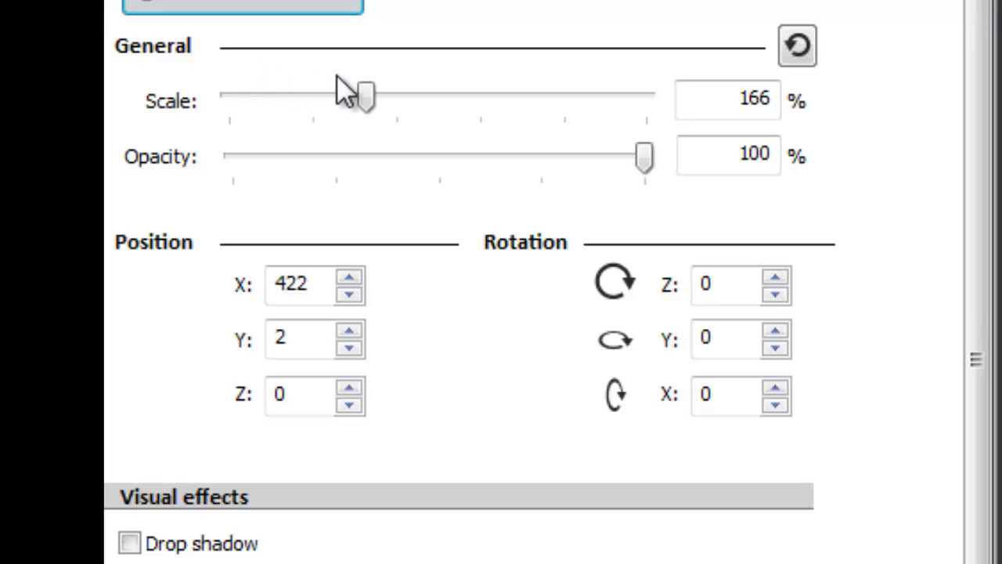
# Step: Nudge the clip's Scale slider up from 166% to 167%
pyautogui.moveTo(368, 102)
pyautogui.mouseDown()
pyautogui.moveTo(396, 99)
pyautogui.moveTo(369, 100)
pyautogui.mouseUp()
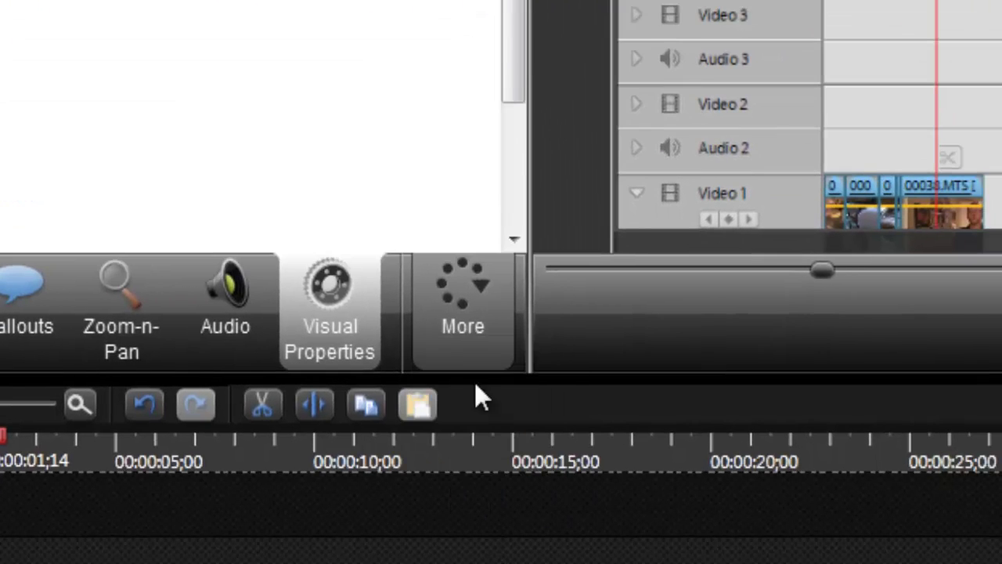
# Step: Open Voice Narration from the More features list to reach the empty Captions panel
pyautogui.click(463, 313)
pyautogui.click(438, 258)
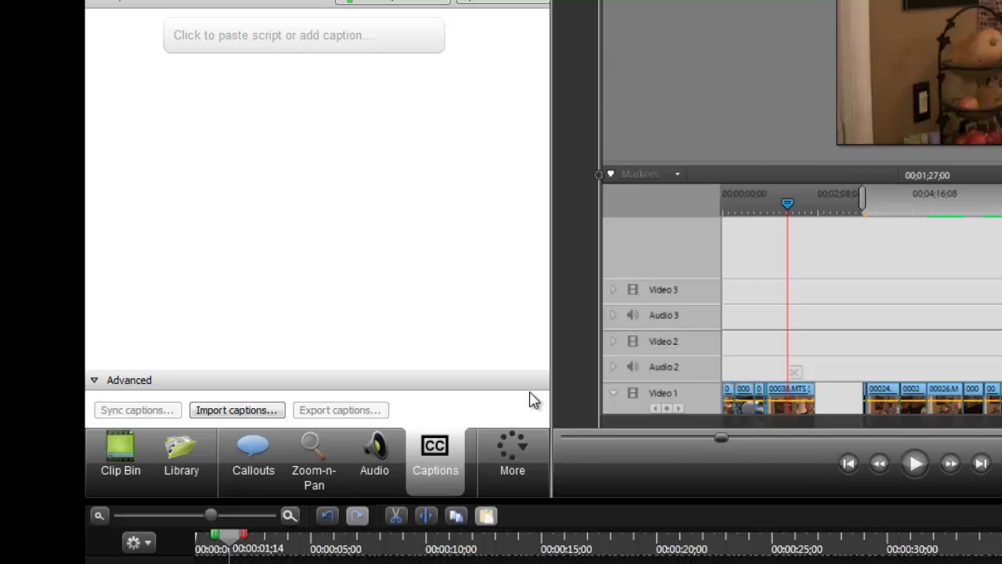
# Step: Reopen the More features list and choose the Quizzing settings
pyautogui.click(511, 459)
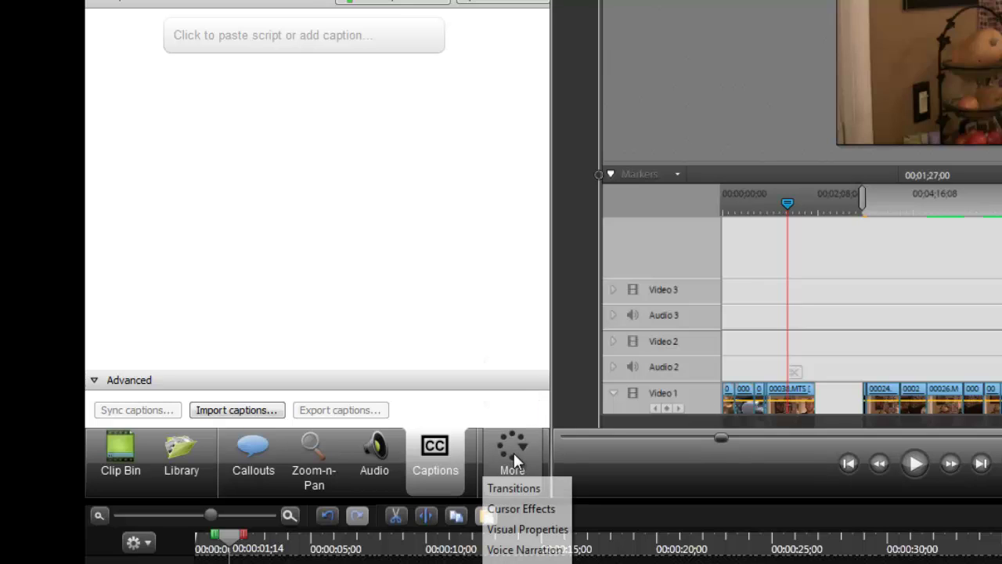
pyautogui.click(432, 275)
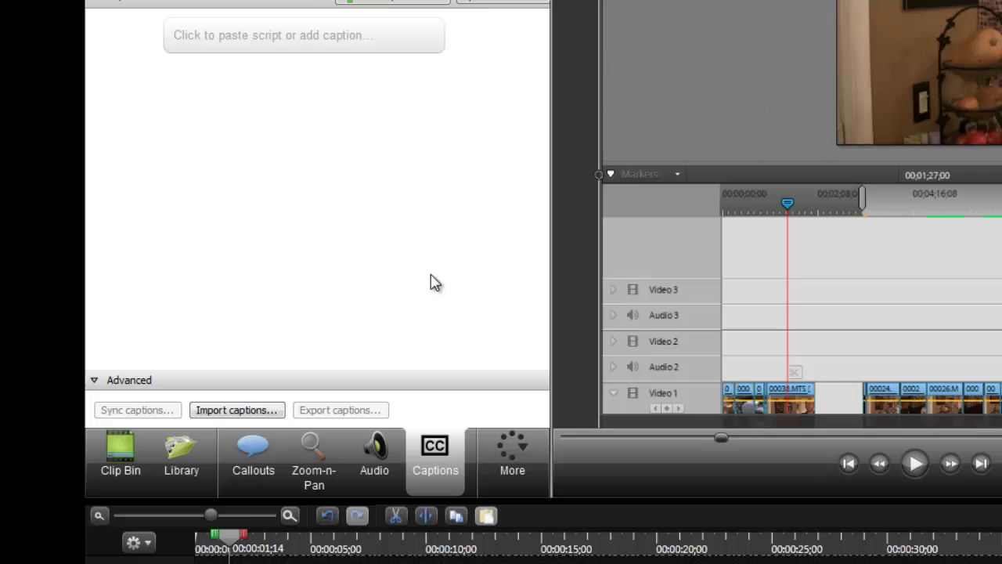
pyautogui.click(512, 460)
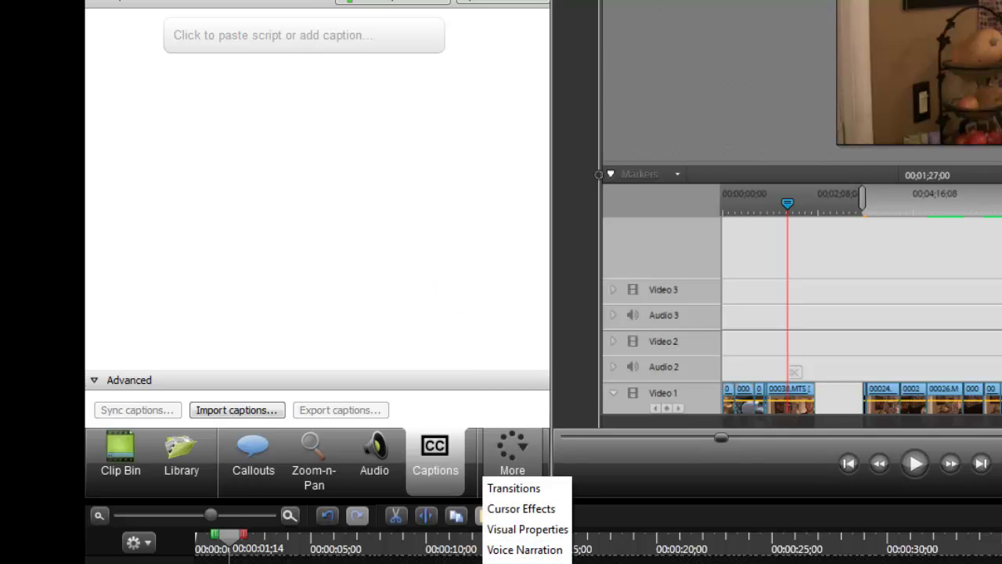
pyautogui.click(505, 559)
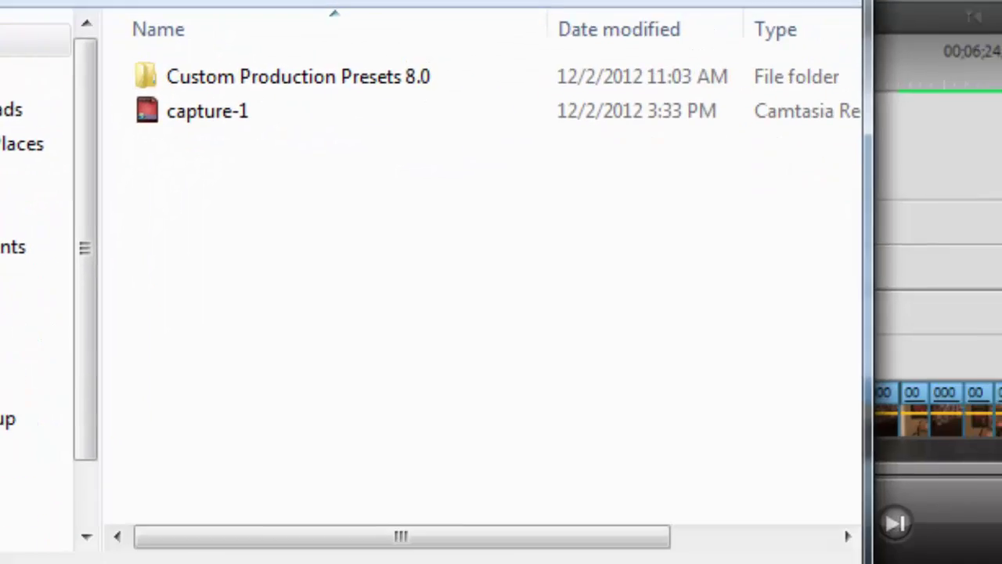
# Step: Leave the file-type filter on All Media Files and cancel the import
pyautogui.click(1001, 563)
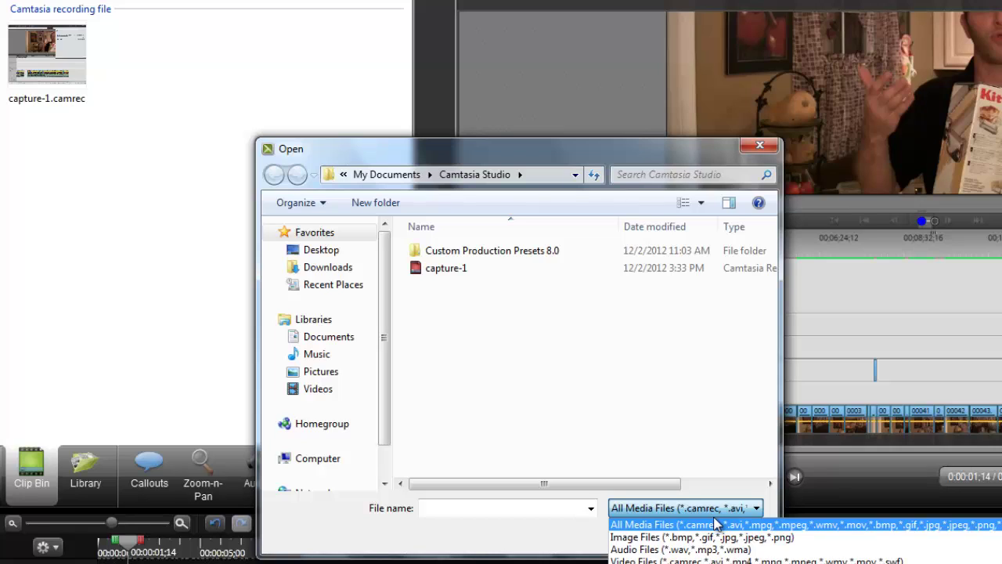
pyautogui.click(505, 540)
pyautogui.click(728, 533)
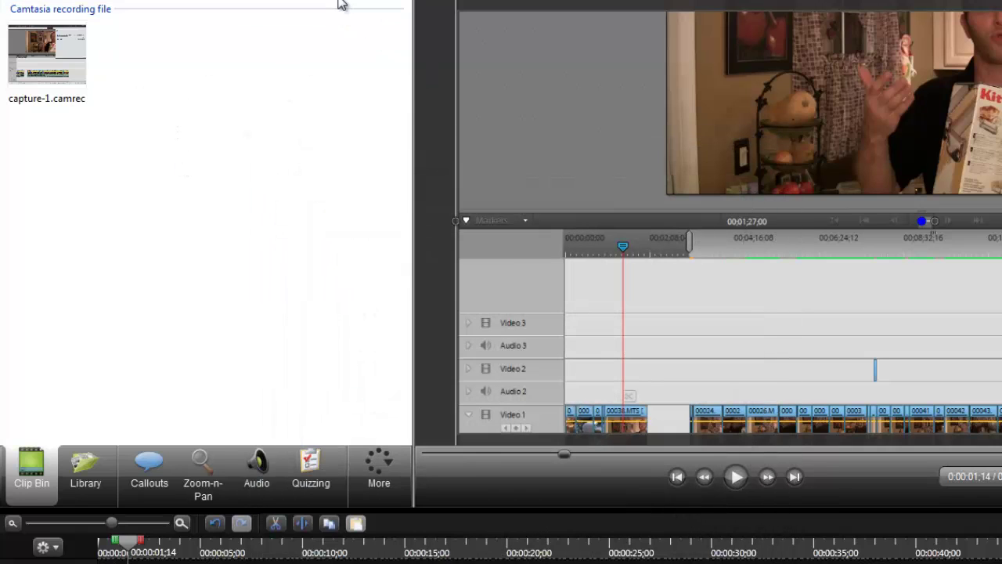
# Step: Start the Production Wizard with Custom production settings and advance to the file-format page
pyautogui.click(384, 2)
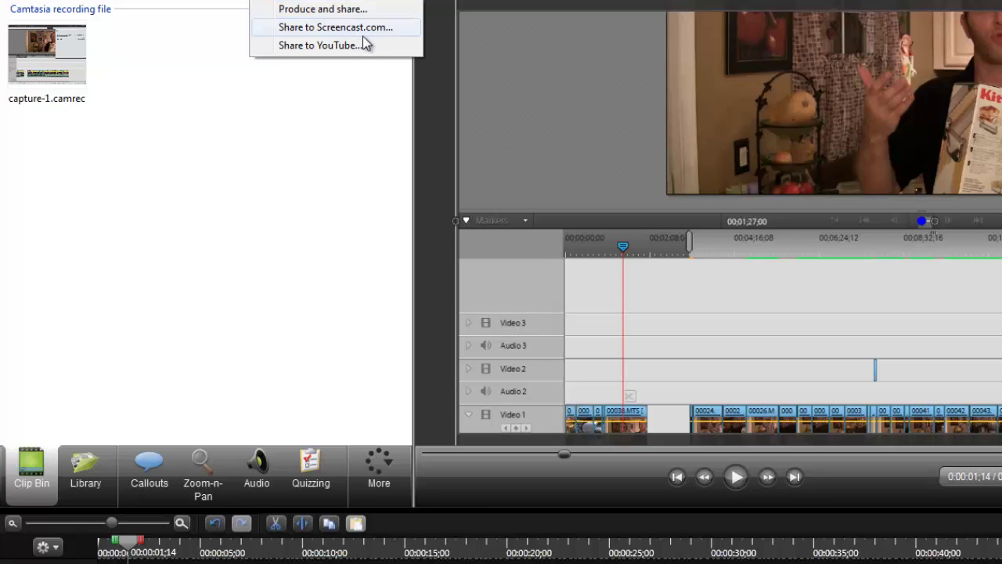
pyautogui.click(329, 10)
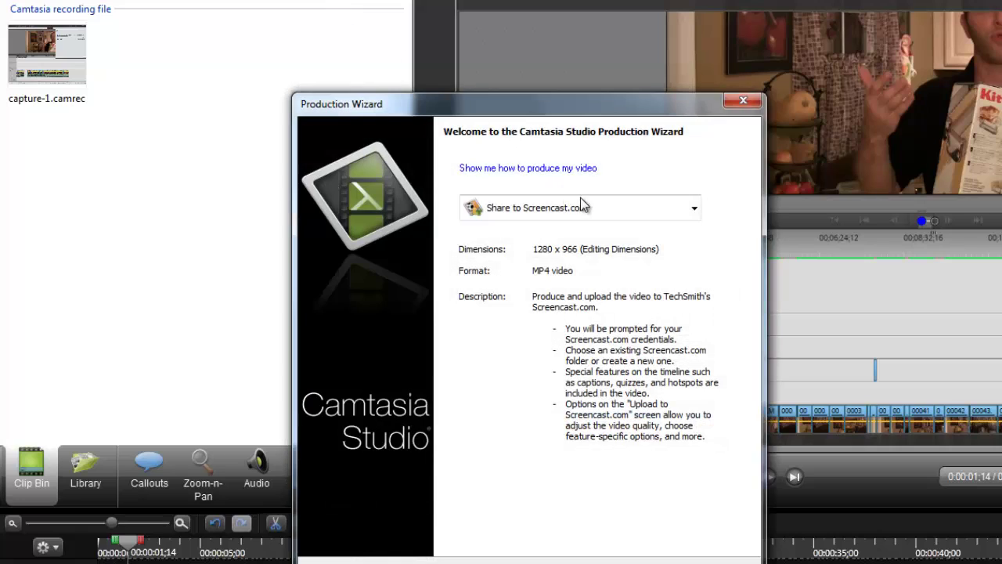
pyautogui.click(642, 215)
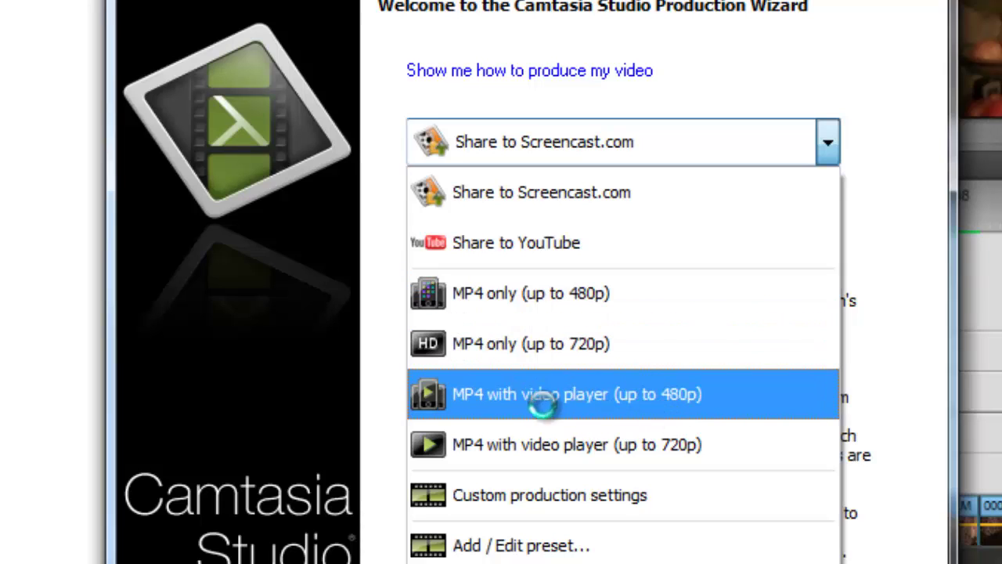
pyautogui.click(597, 501)
pyautogui.press('Return')
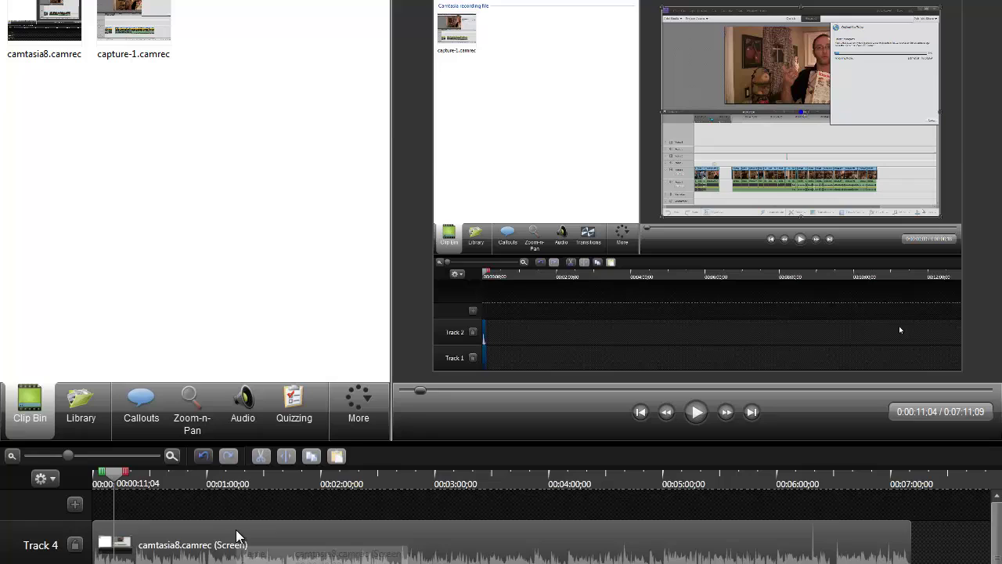
# Step: Split the camtasia8.camrec clip on Track 4 at 00:00:56;02, keeping both parts adjacent
pyautogui.click(263, 536)
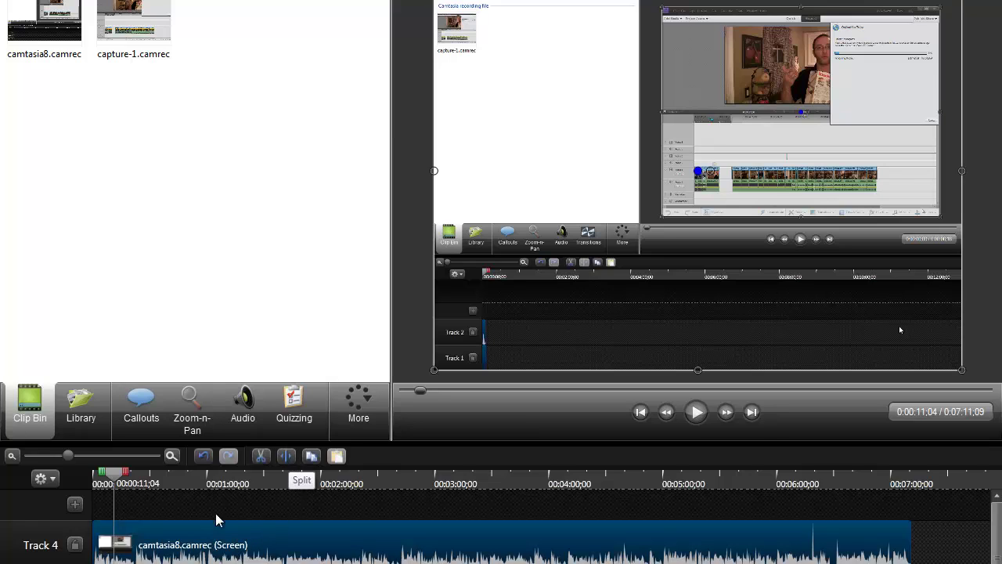
pyautogui.moveTo(112, 483); pyautogui.dragTo(140, 470)
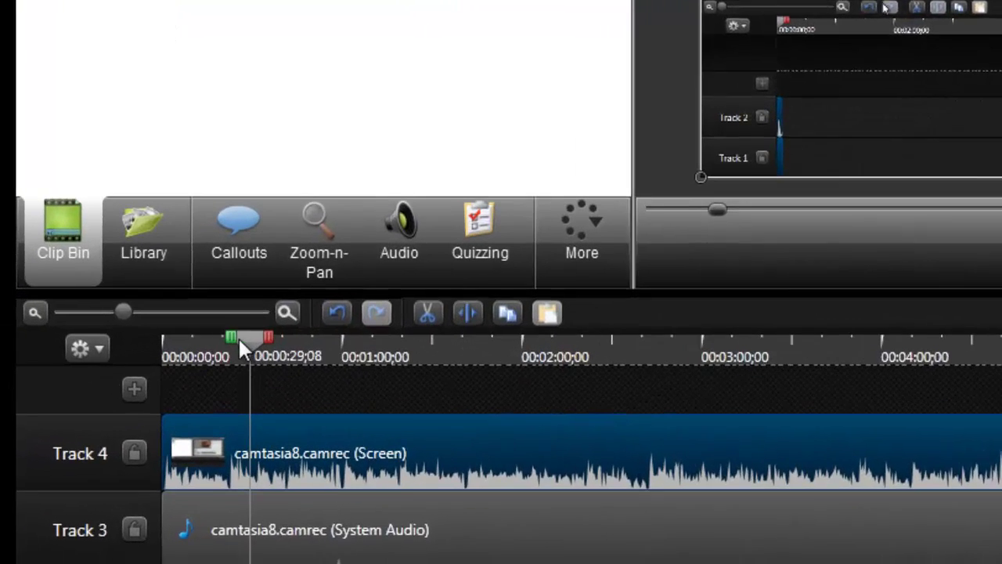
pyautogui.moveTo(241, 343); pyautogui.dragTo(330, 348)
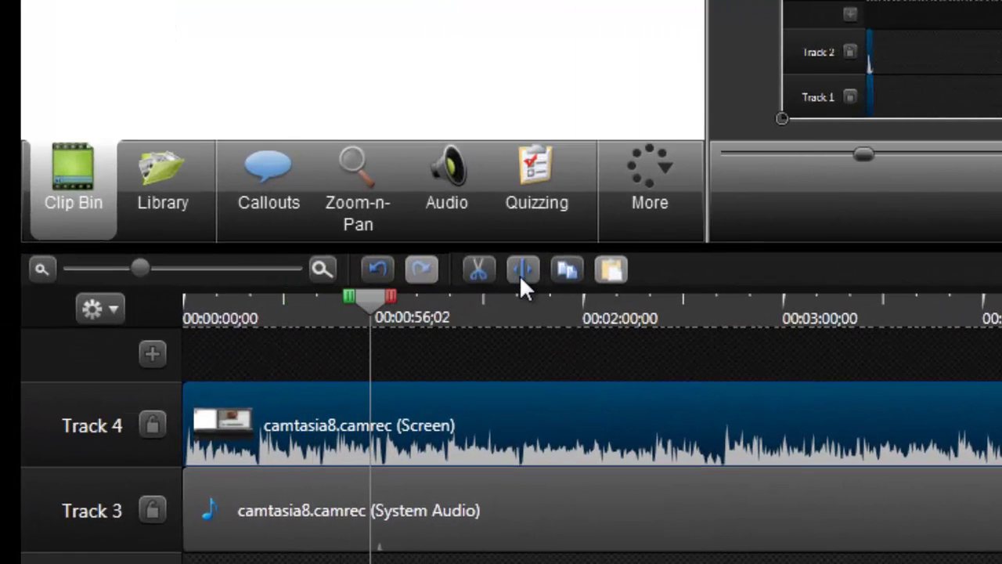
pyautogui.click(522, 270)
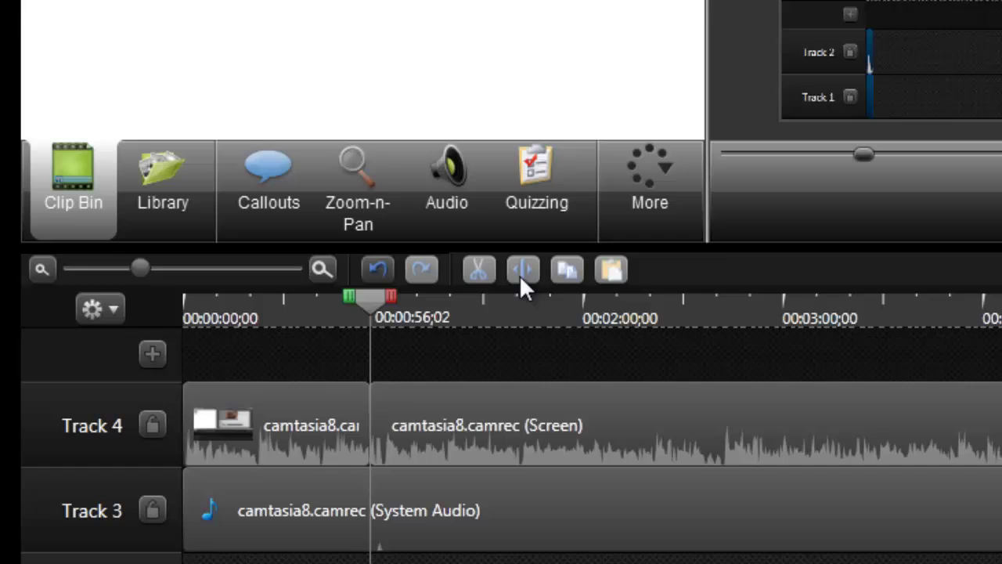
pyautogui.moveTo(419, 438); pyautogui.dragTo(555, 414)
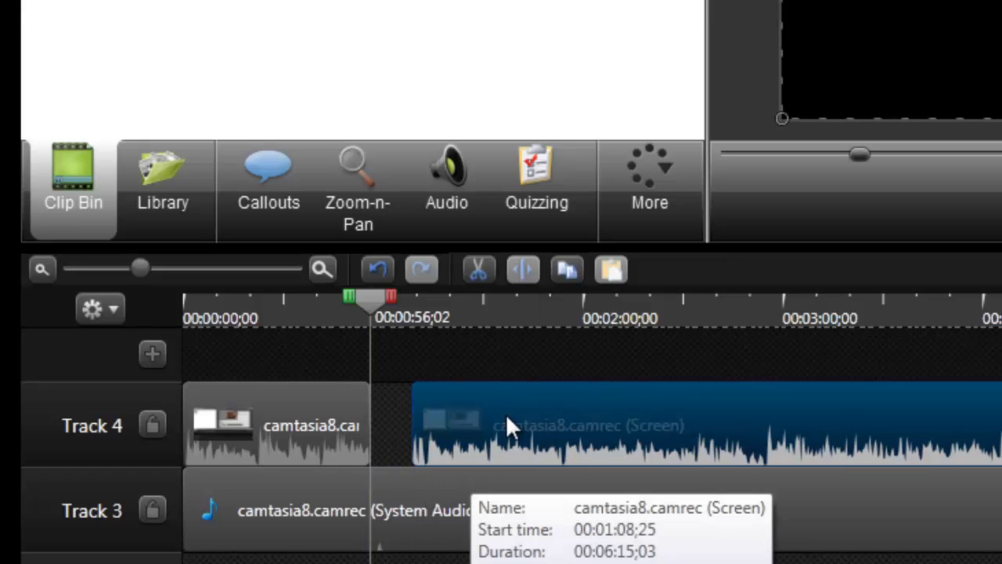
pyautogui.moveTo(505, 414); pyautogui.dragTo(440, 411)
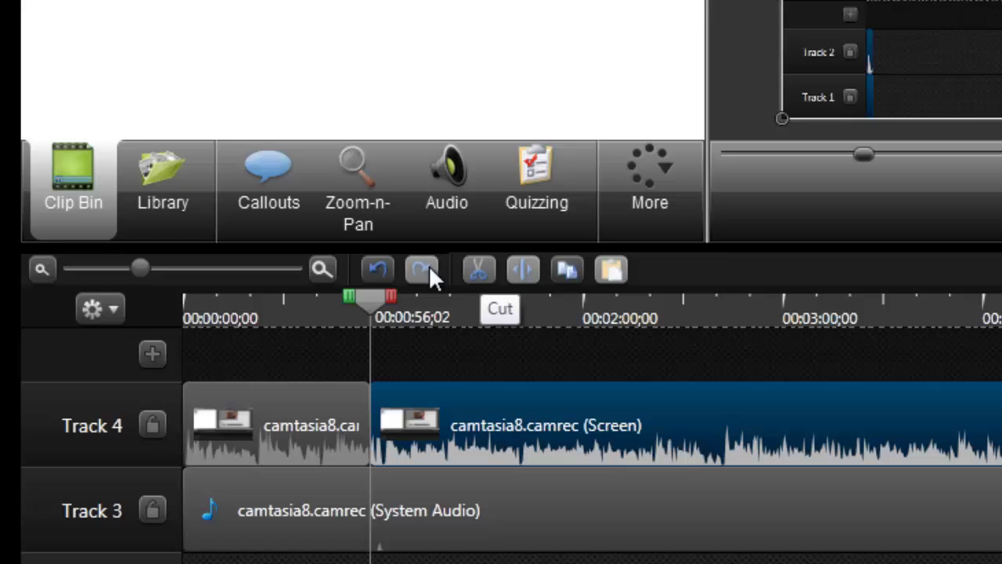
# Step: Add an empty Track 5 above Track 4 and move the playhead to 00:01:34;23
pyautogui.click(155, 352)
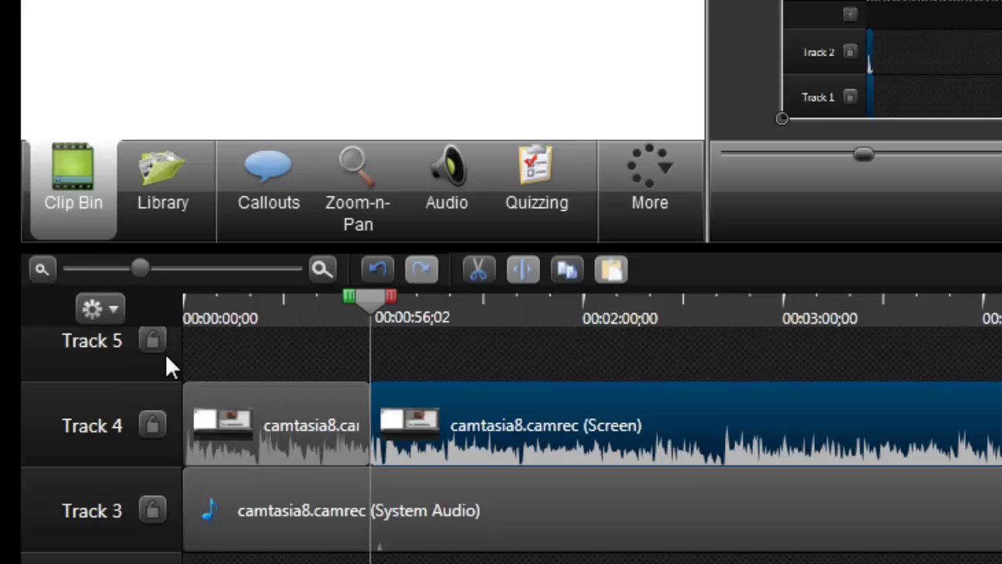
pyautogui.click(154, 424)
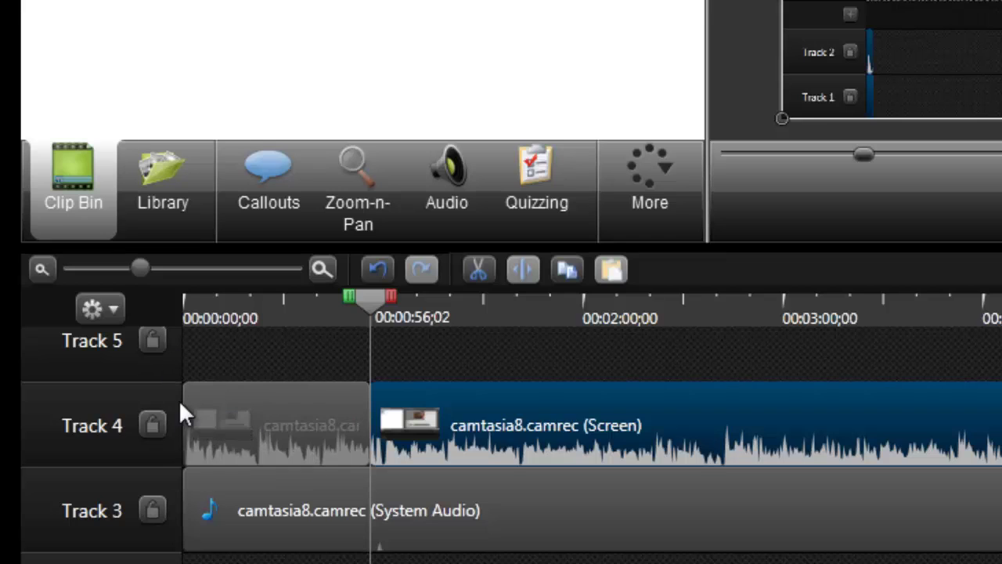
pyautogui.click(113, 318)
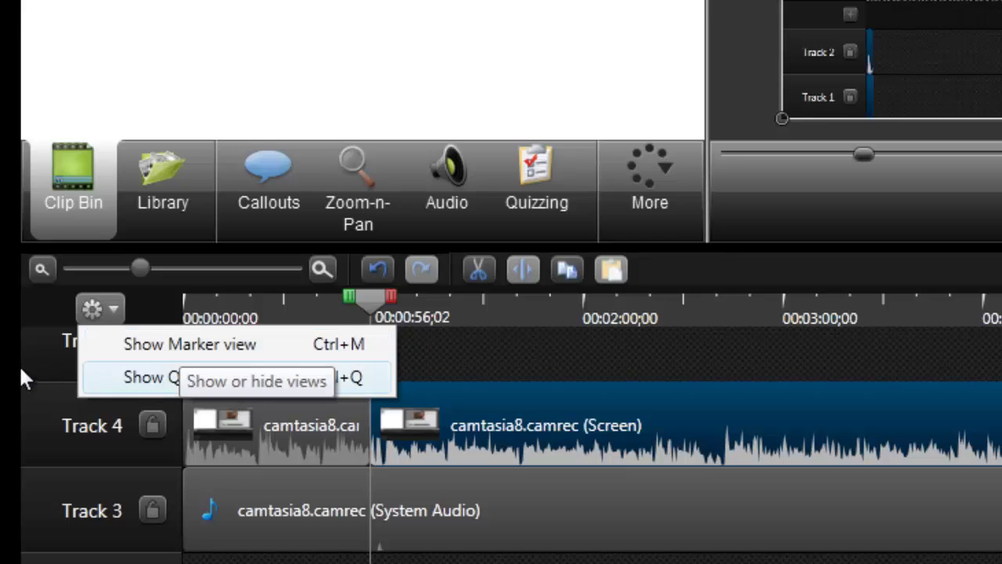
pyautogui.click(500, 321)
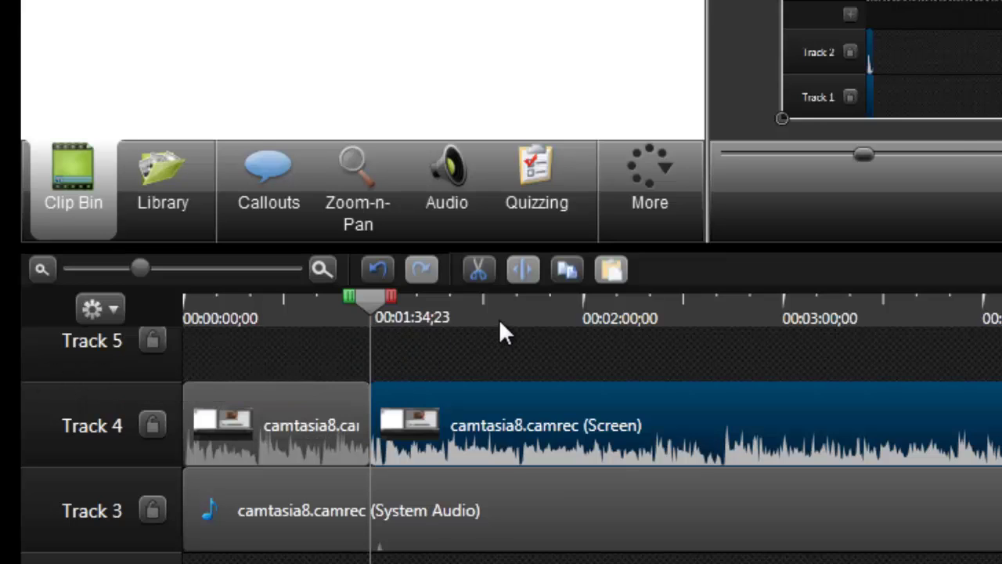
pyautogui.click(499, 321)
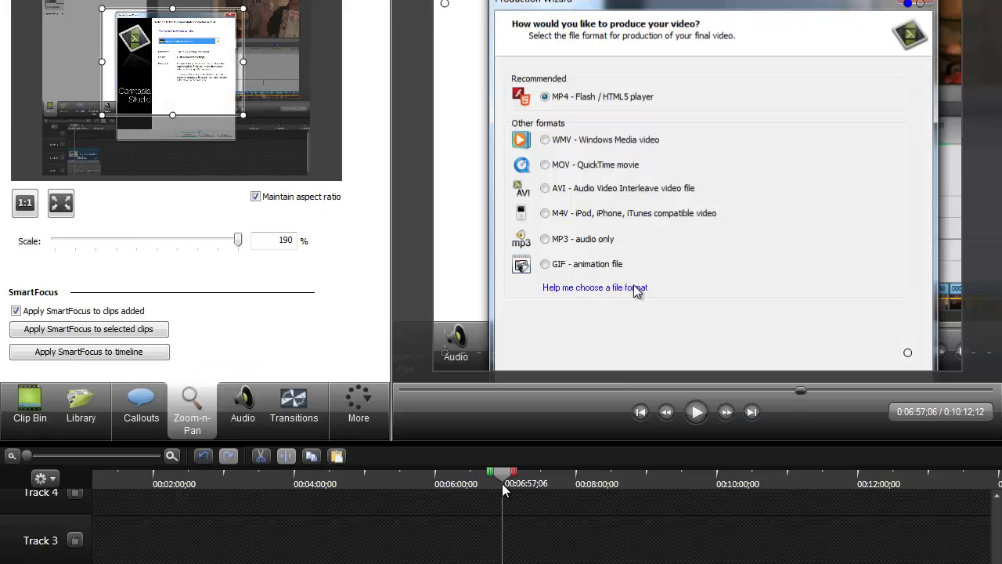
# Step: Zoom the Track 4 clip in to 191% near 1:34, then back out to full screen around 0:03:04
pyautogui.moveTo(502, 483); pyautogui.dragTo(446, 485)
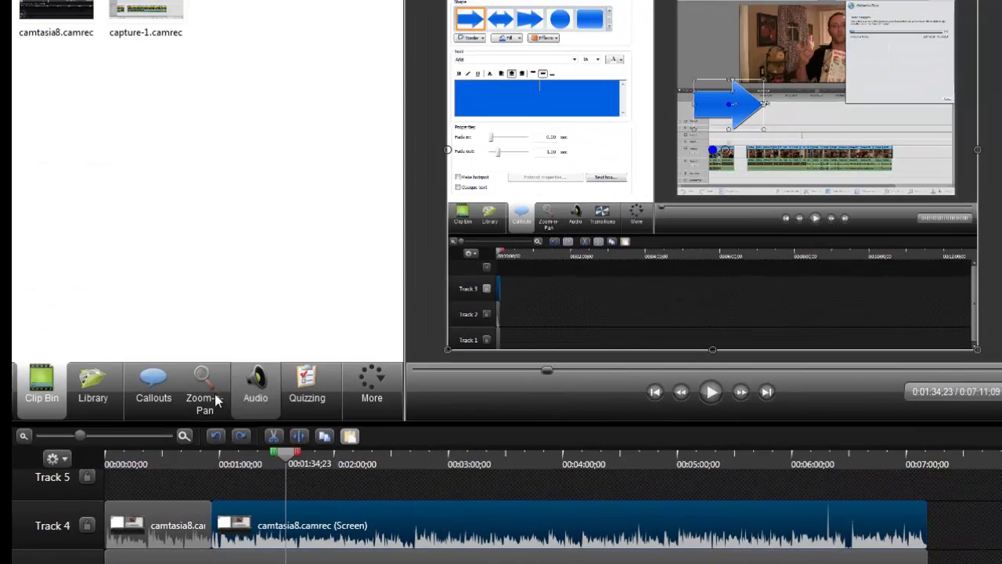
pyautogui.click(205, 386)
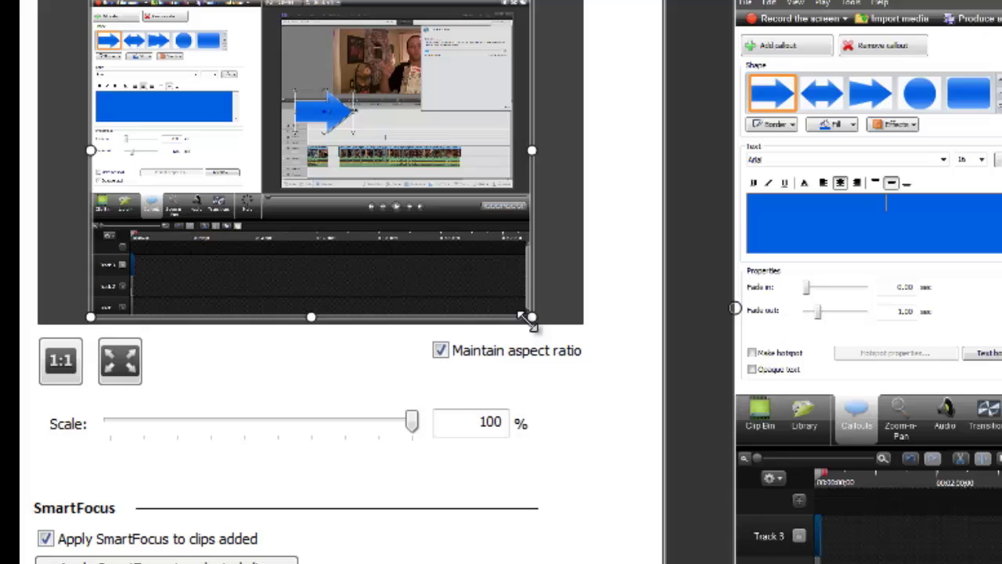
pyautogui.moveTo(531, 315); pyautogui.dragTo(397, 214)
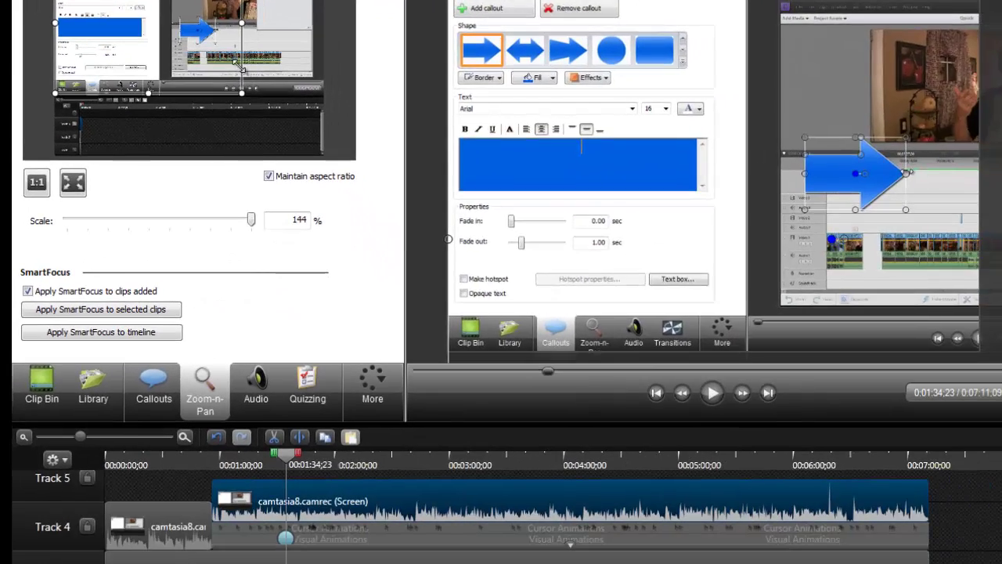
pyautogui.moveTo(241, 93); pyautogui.dragTo(195, 59)
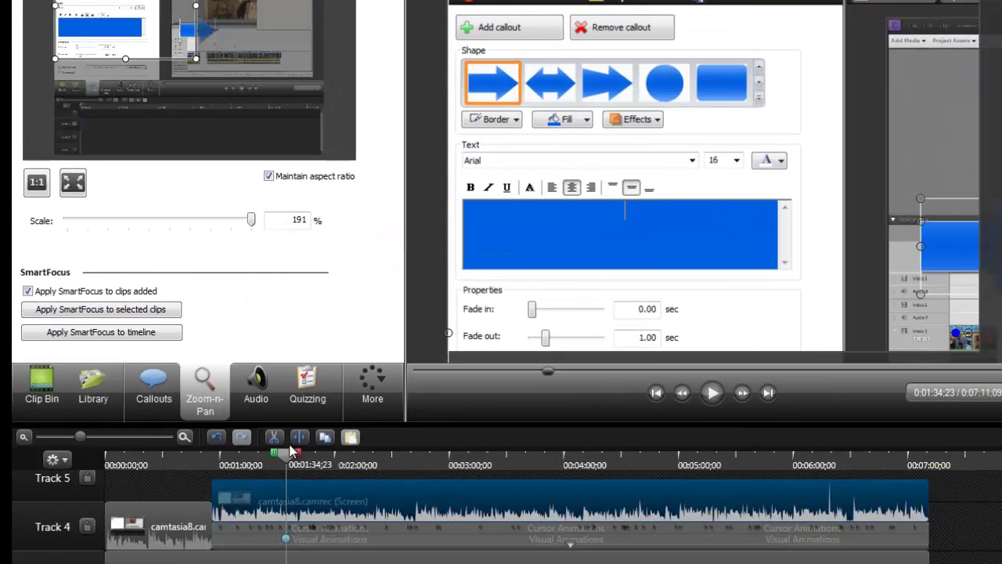
pyautogui.moveTo(274, 461); pyautogui.dragTo(459, 466)
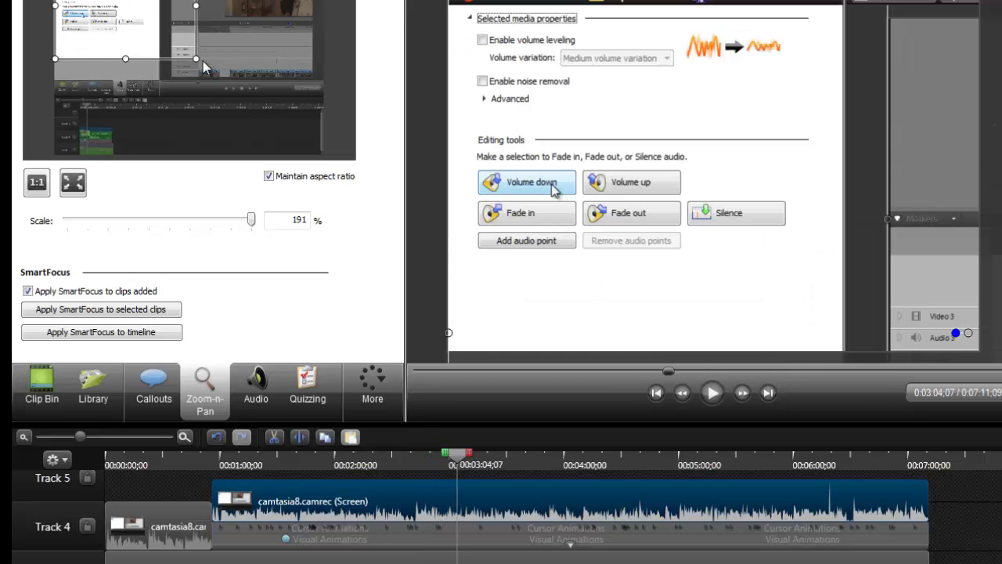
pyautogui.moveTo(198, 62); pyautogui.dragTo(319, 174)
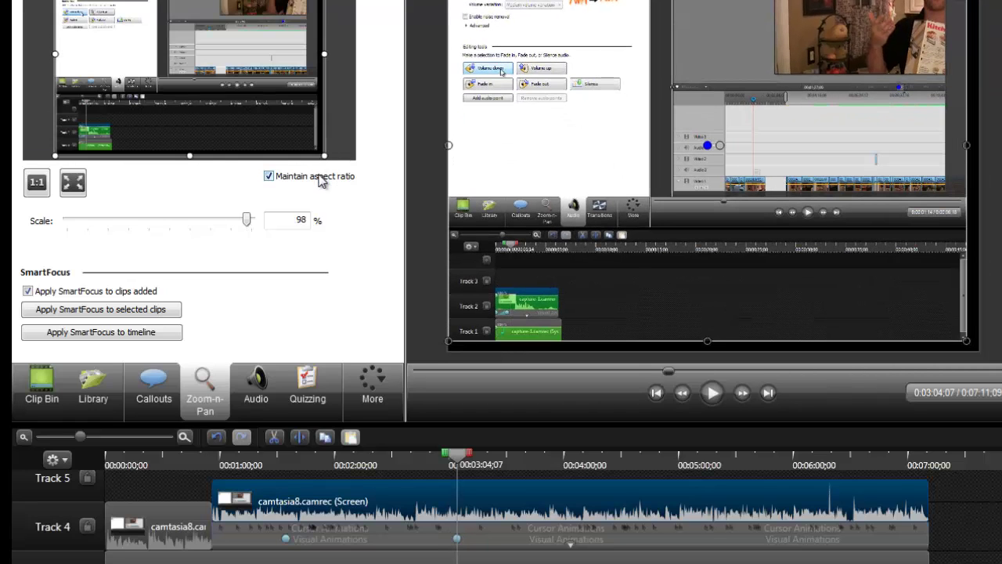